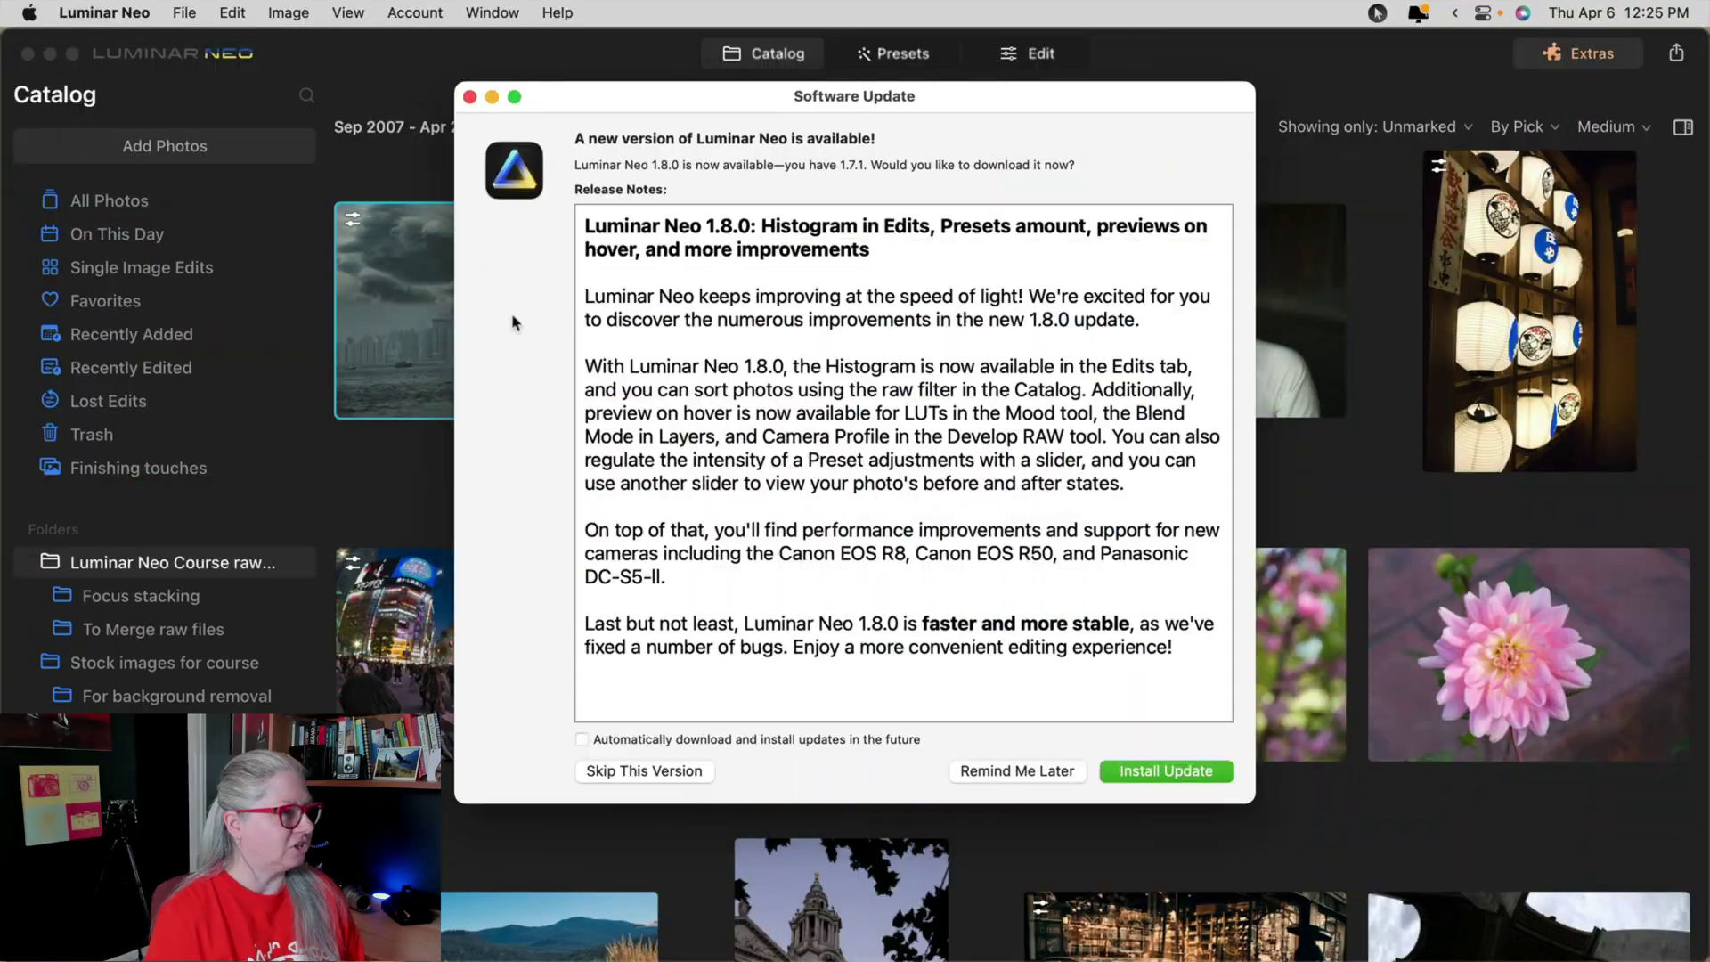
# Step: Dismiss the Software Update notice and run Check for Updates from the Luminar Neo menu
pyautogui.click(528, 429)
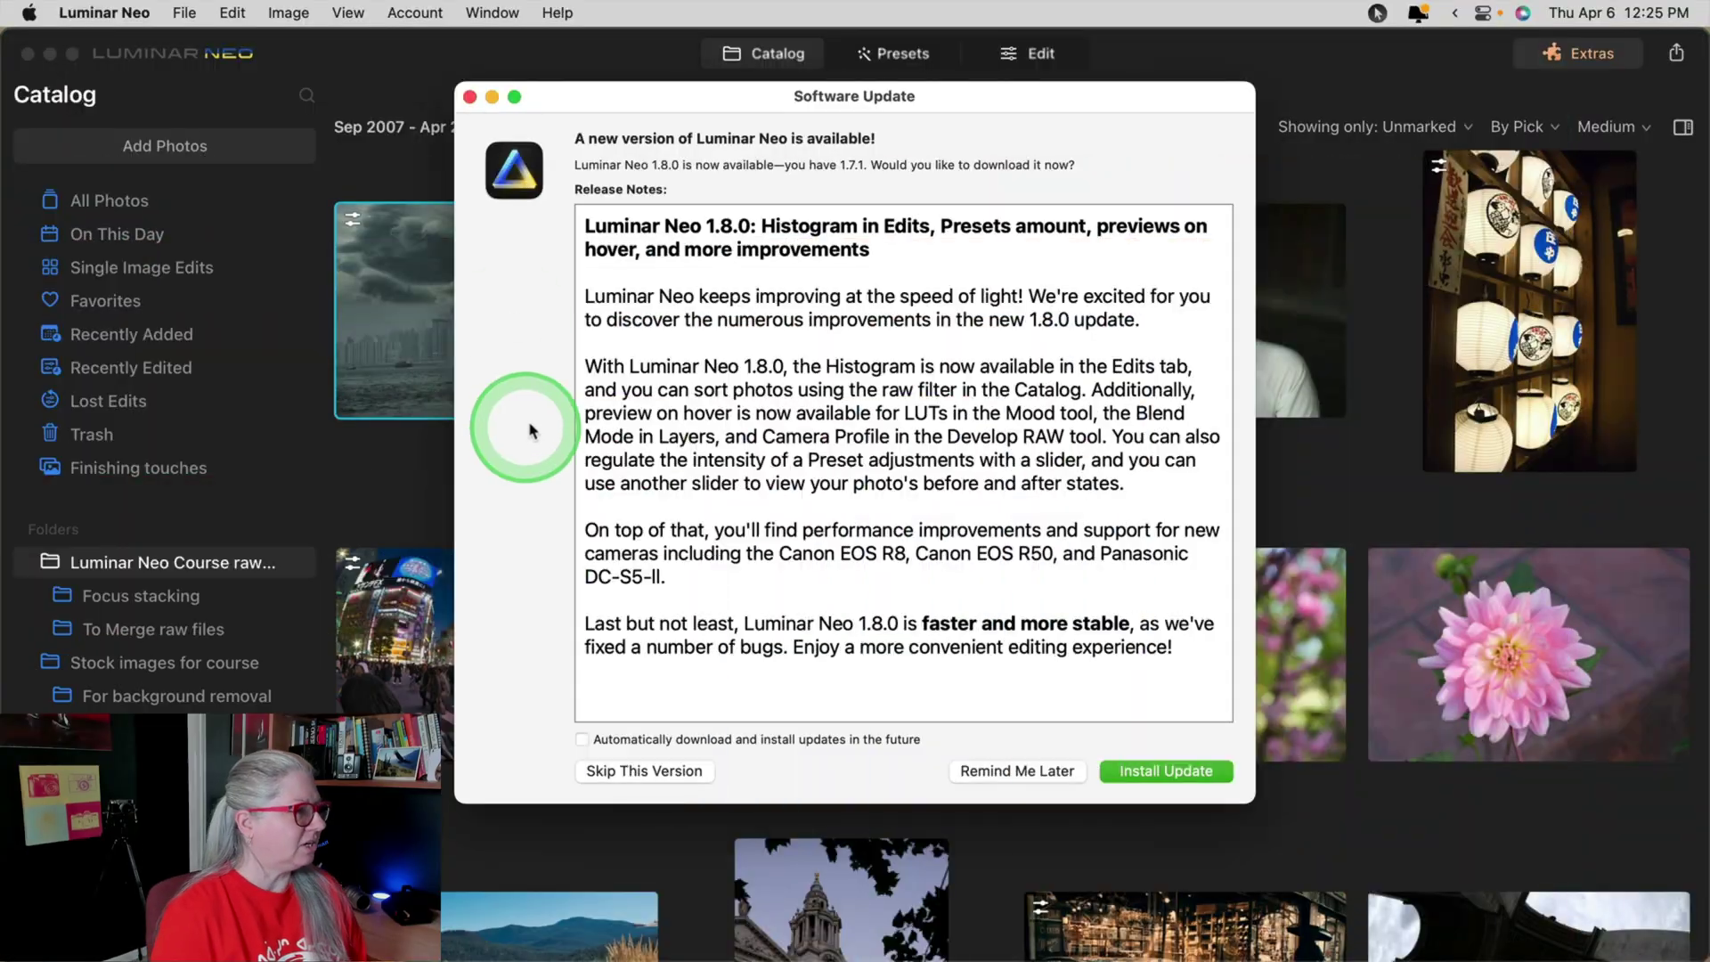
pyautogui.click(469, 96)
pyautogui.click(141, 13)
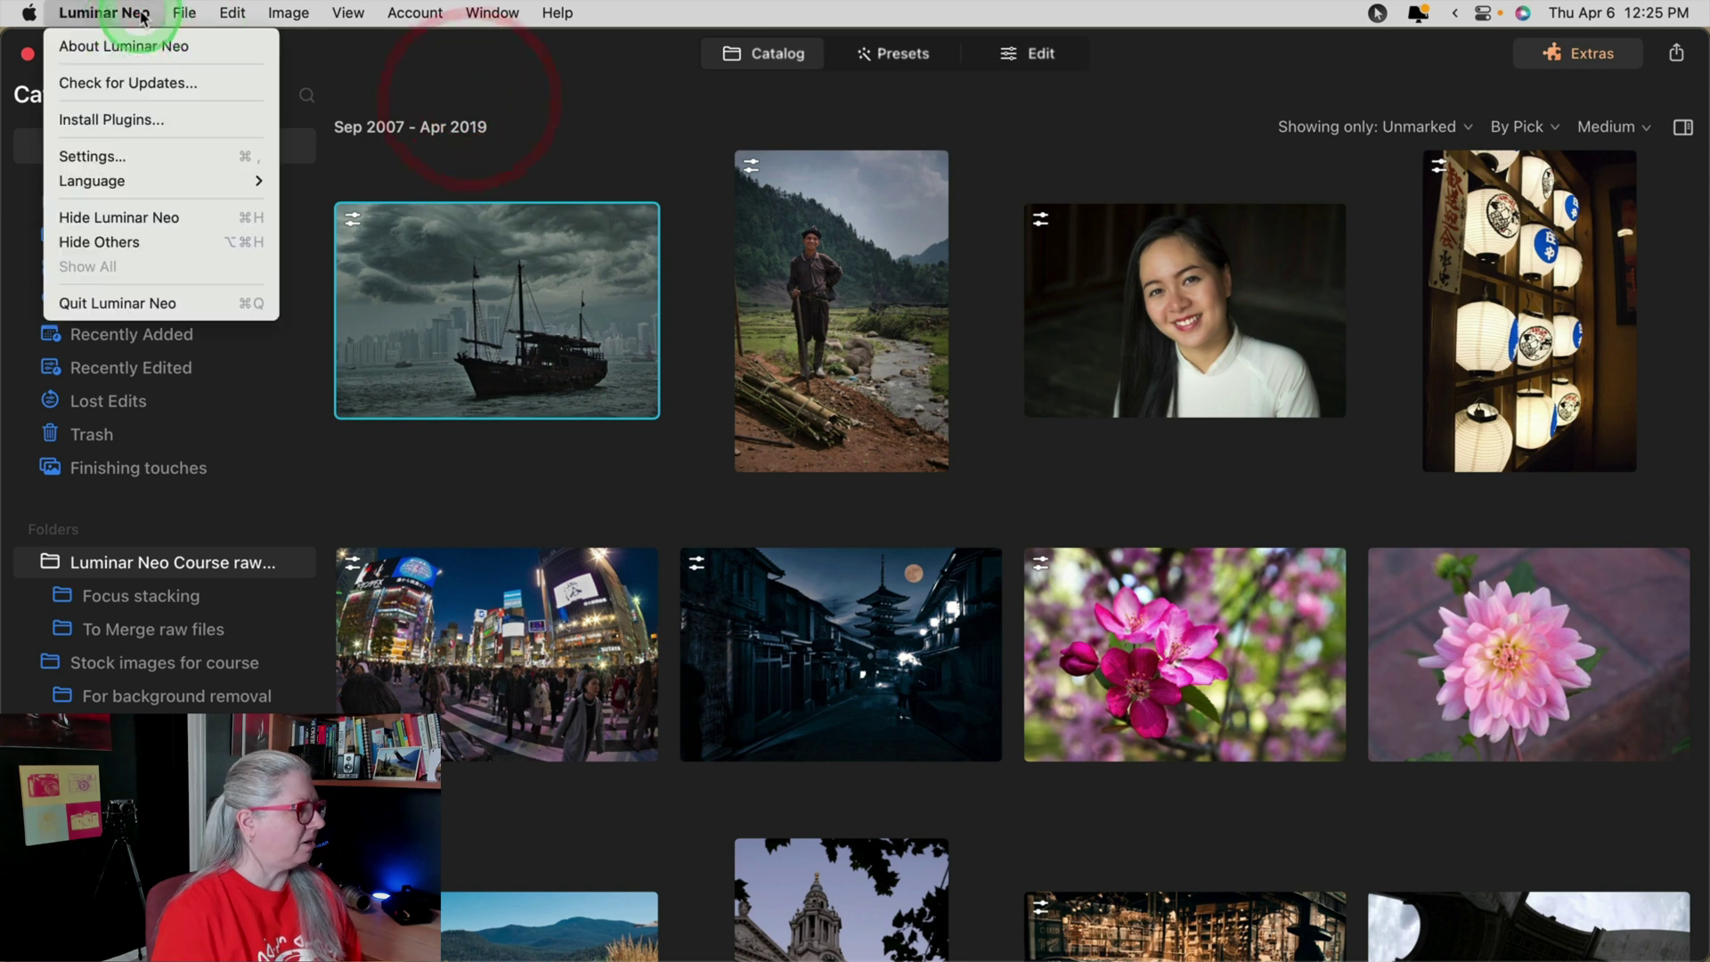
pyautogui.click(151, 84)
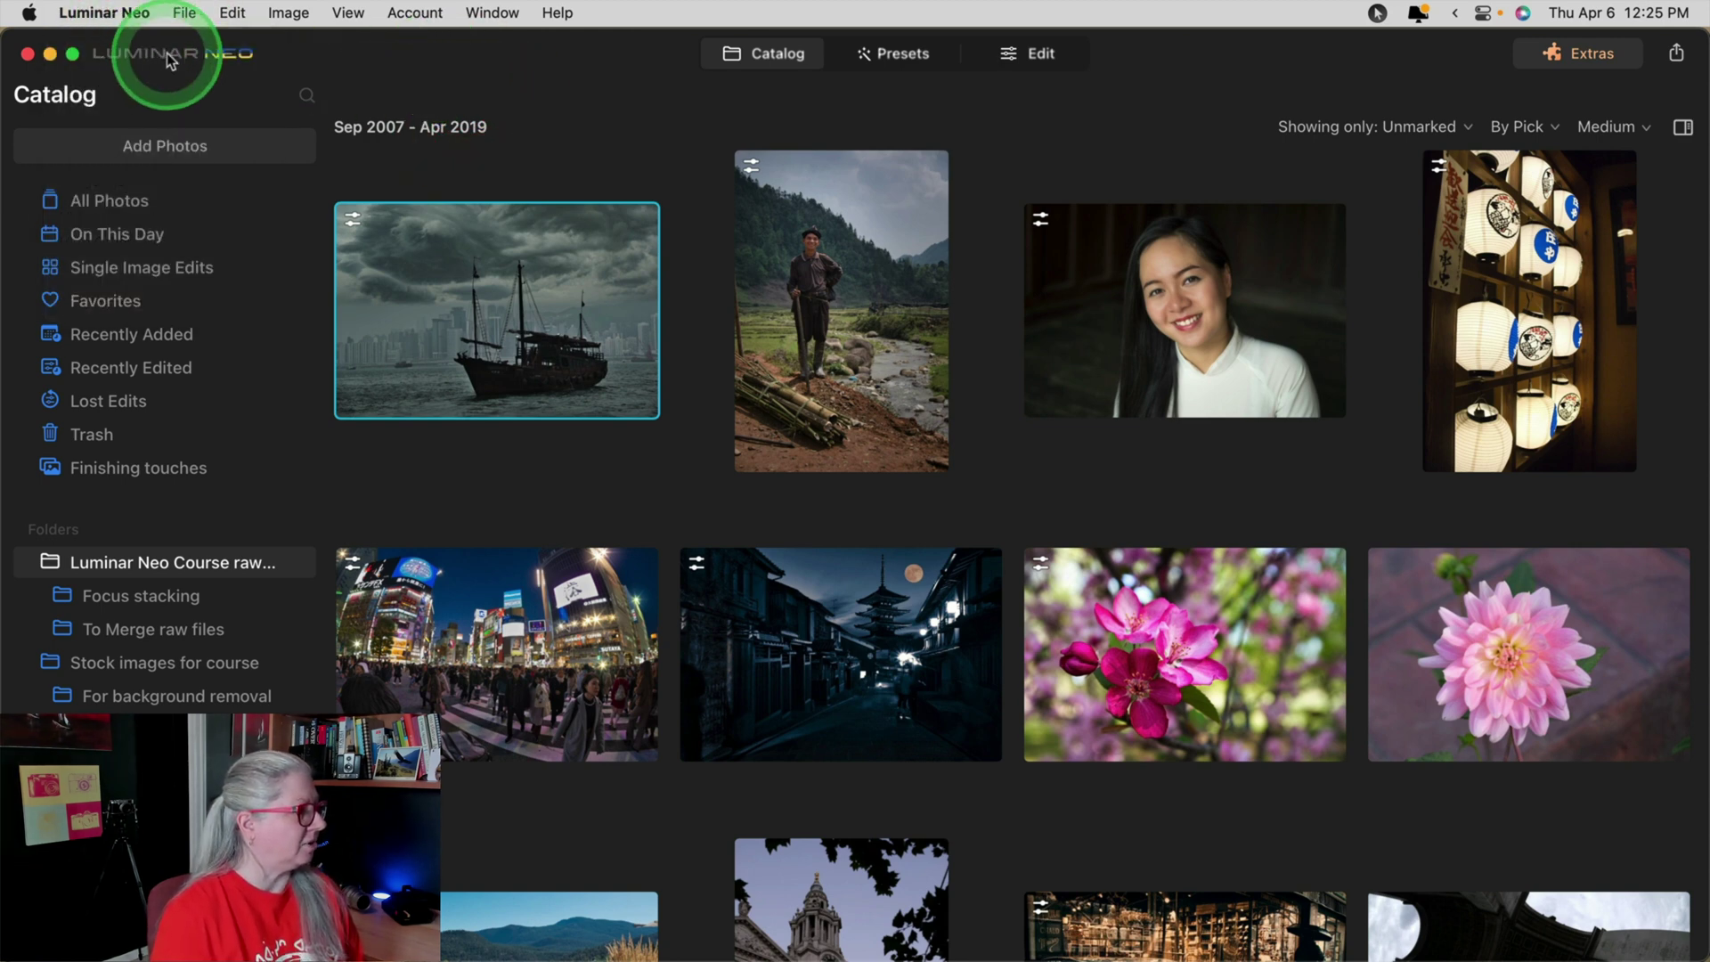
pyautogui.click(169, 61)
pyautogui.click(173, 120)
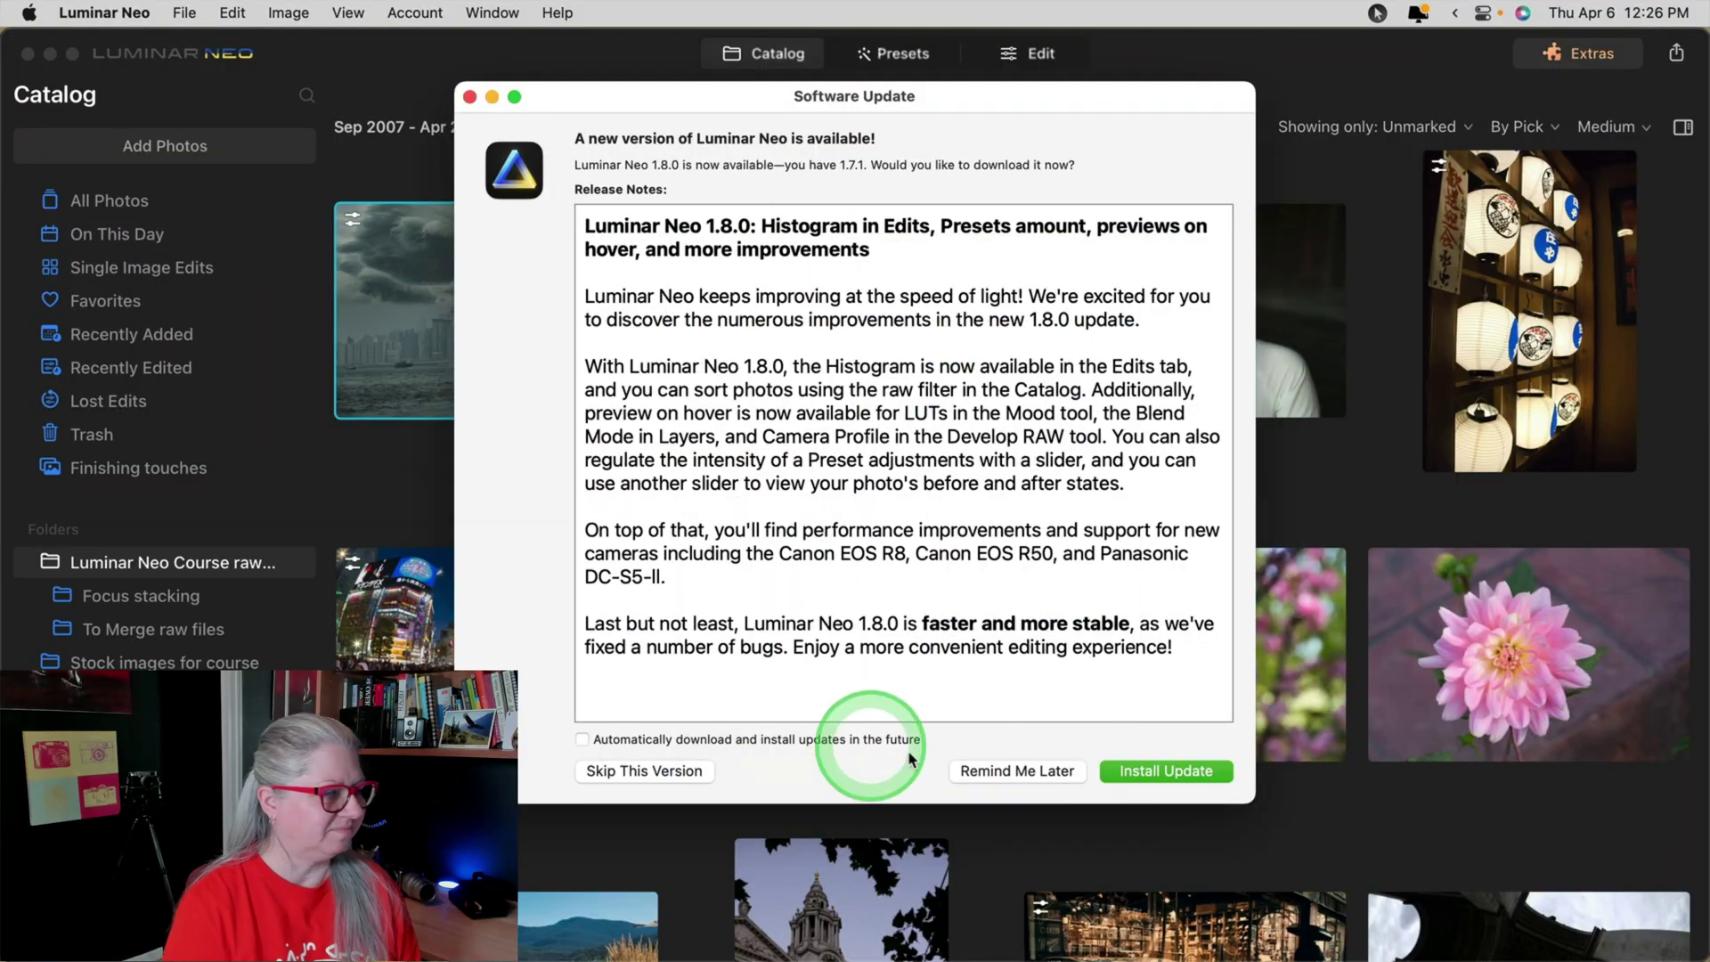
# Step: Download the 3.12 GB 1.8.0 update, then install it and relaunch Luminar Neo
pyautogui.click(1137, 770)
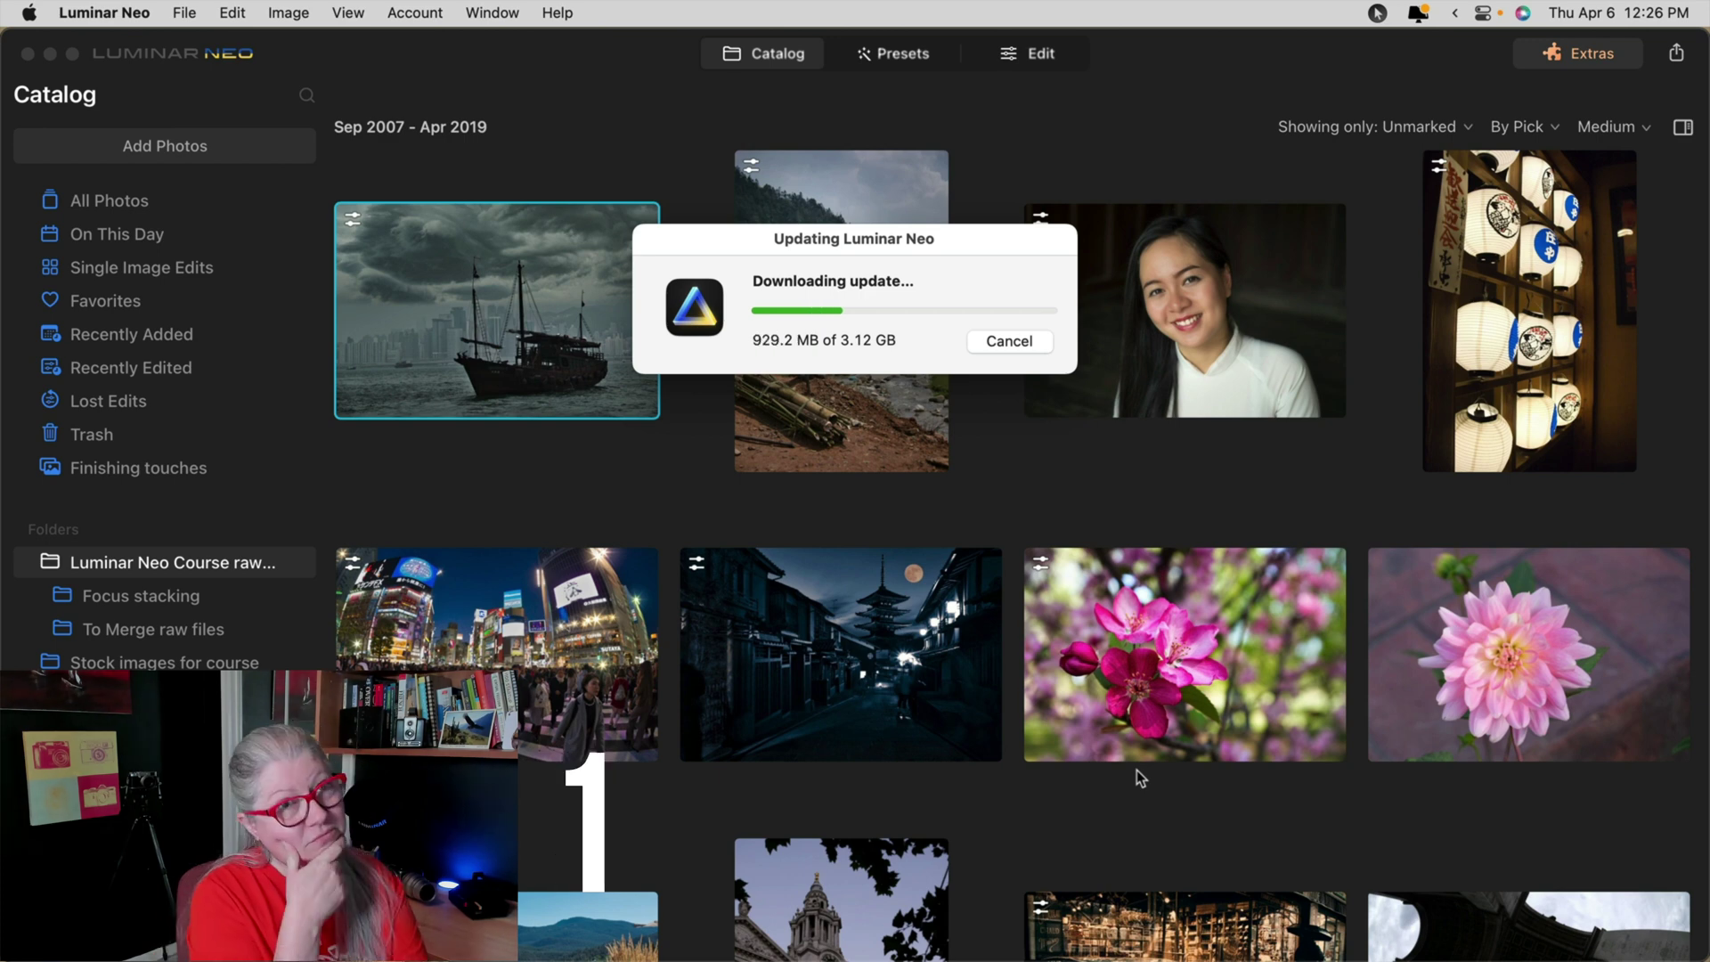
pyautogui.click(952, 343)
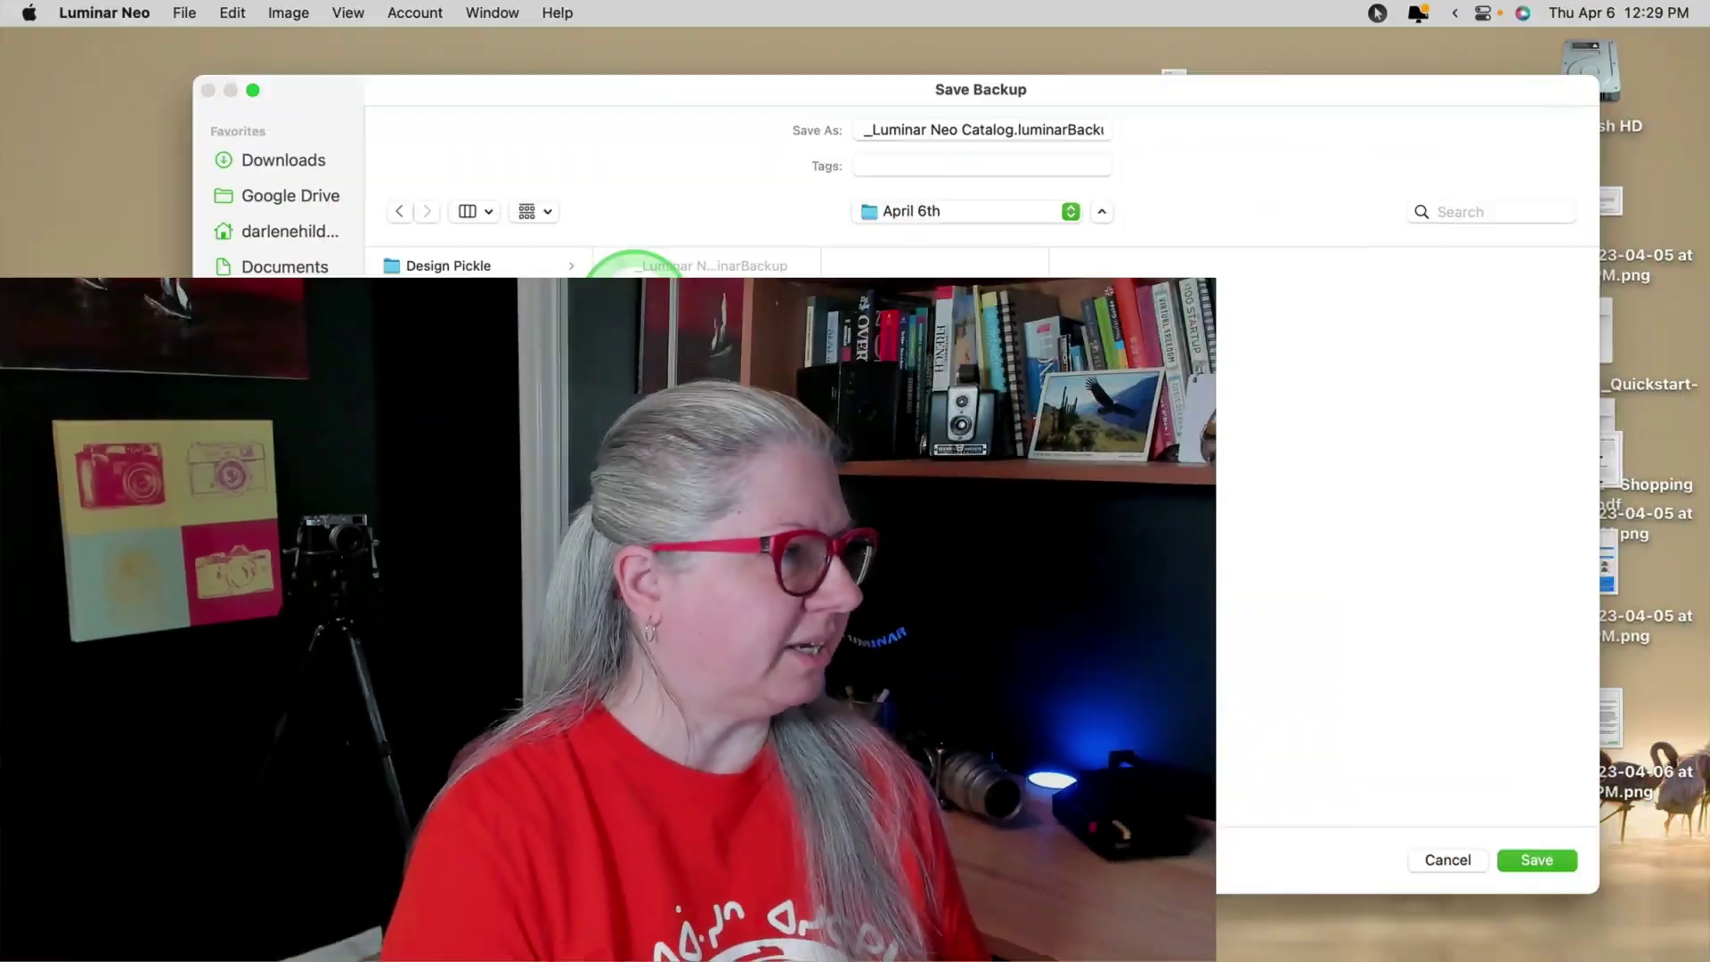
# Step: Save the catalog backup into the Luminar Neo Backup folder
pyautogui.click(439, 387)
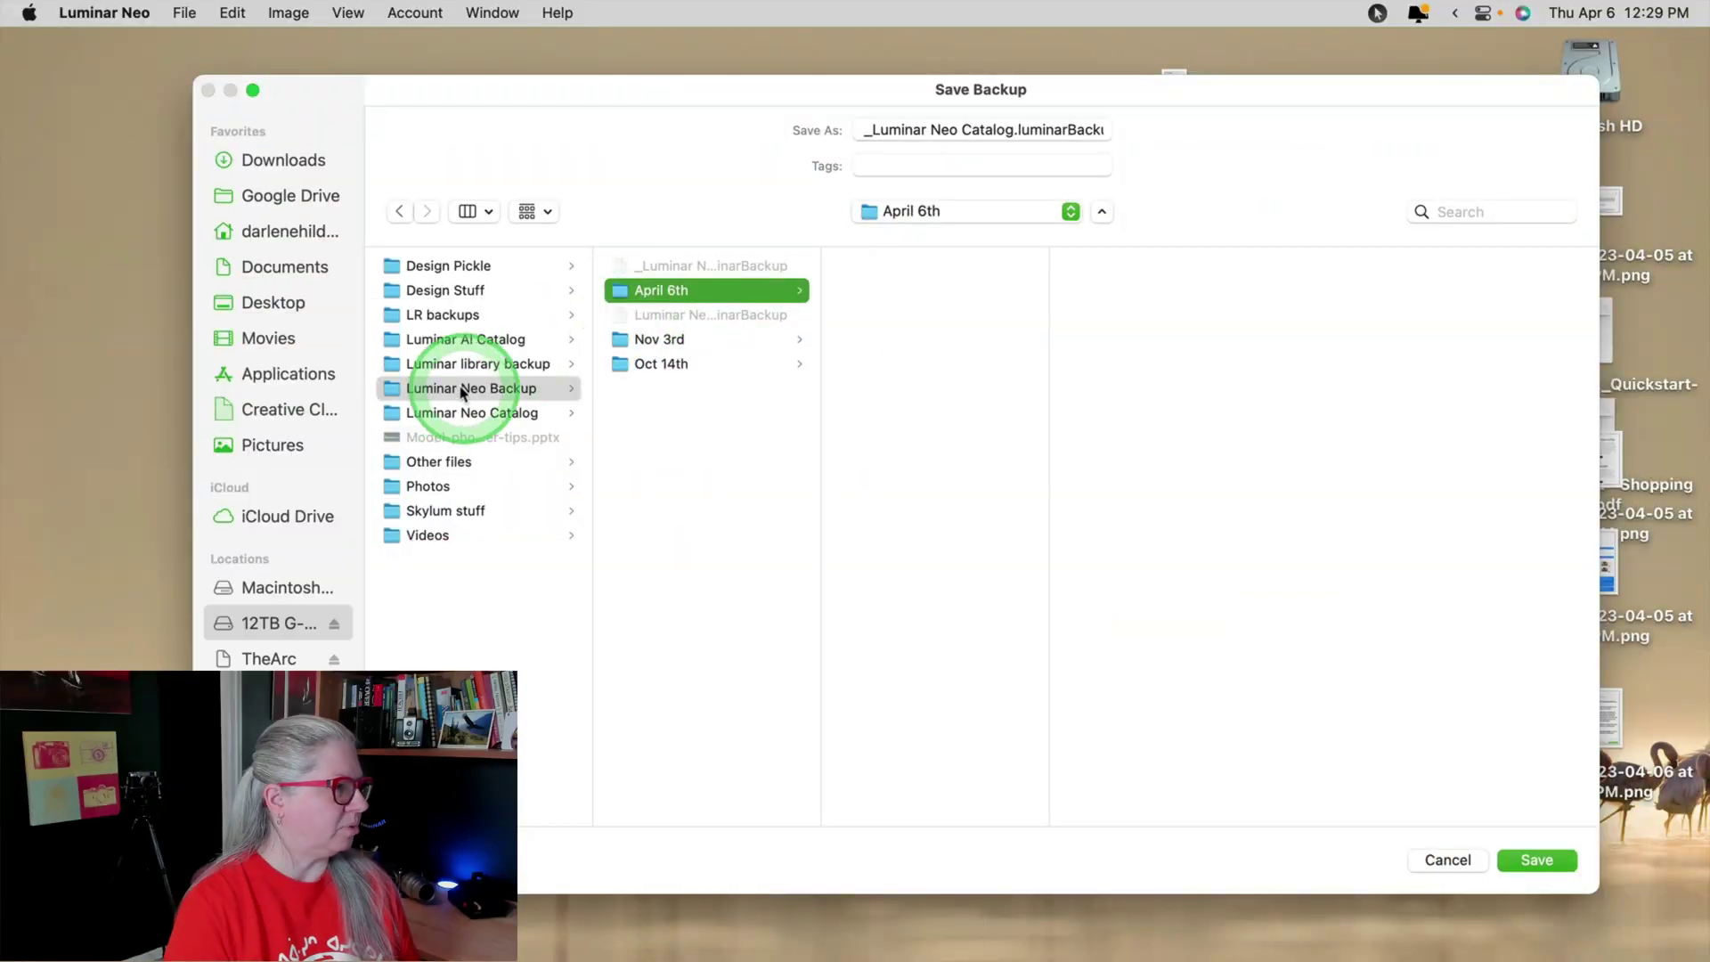
pyautogui.click(717, 537)
pyautogui.click(691, 312)
pyautogui.click(668, 535)
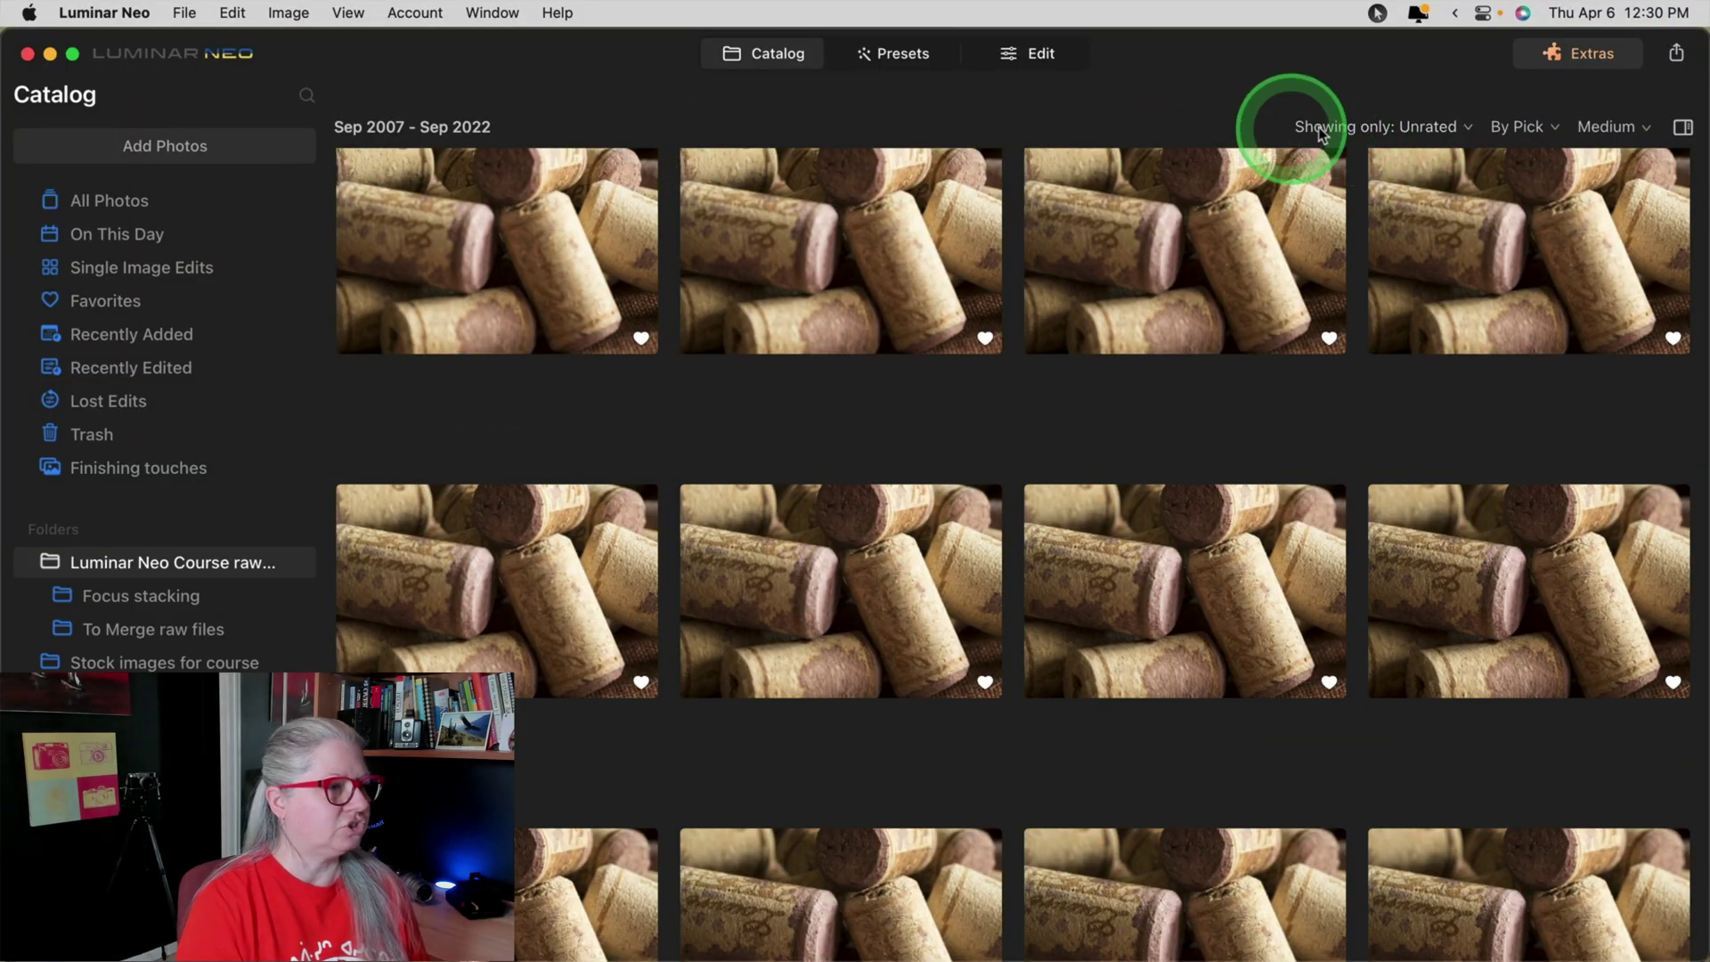
# Step: Filter the catalog to Raw photos only and sort them by file name
pyautogui.click(1430, 130)
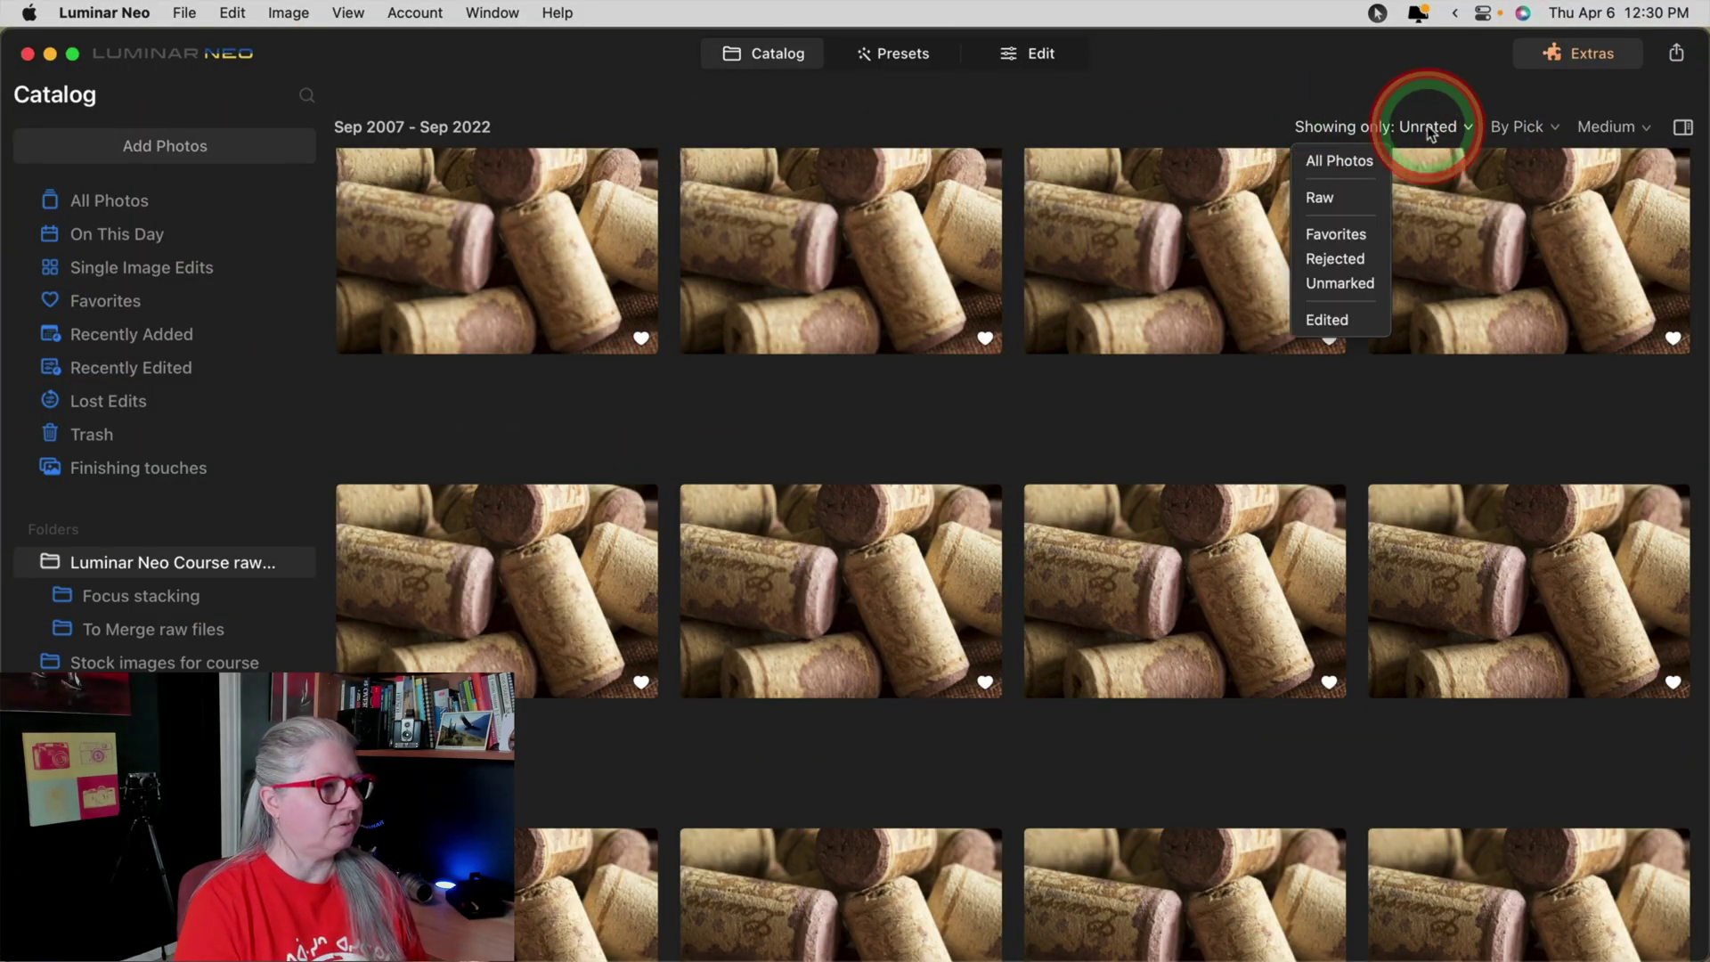
pyautogui.click(1326, 198)
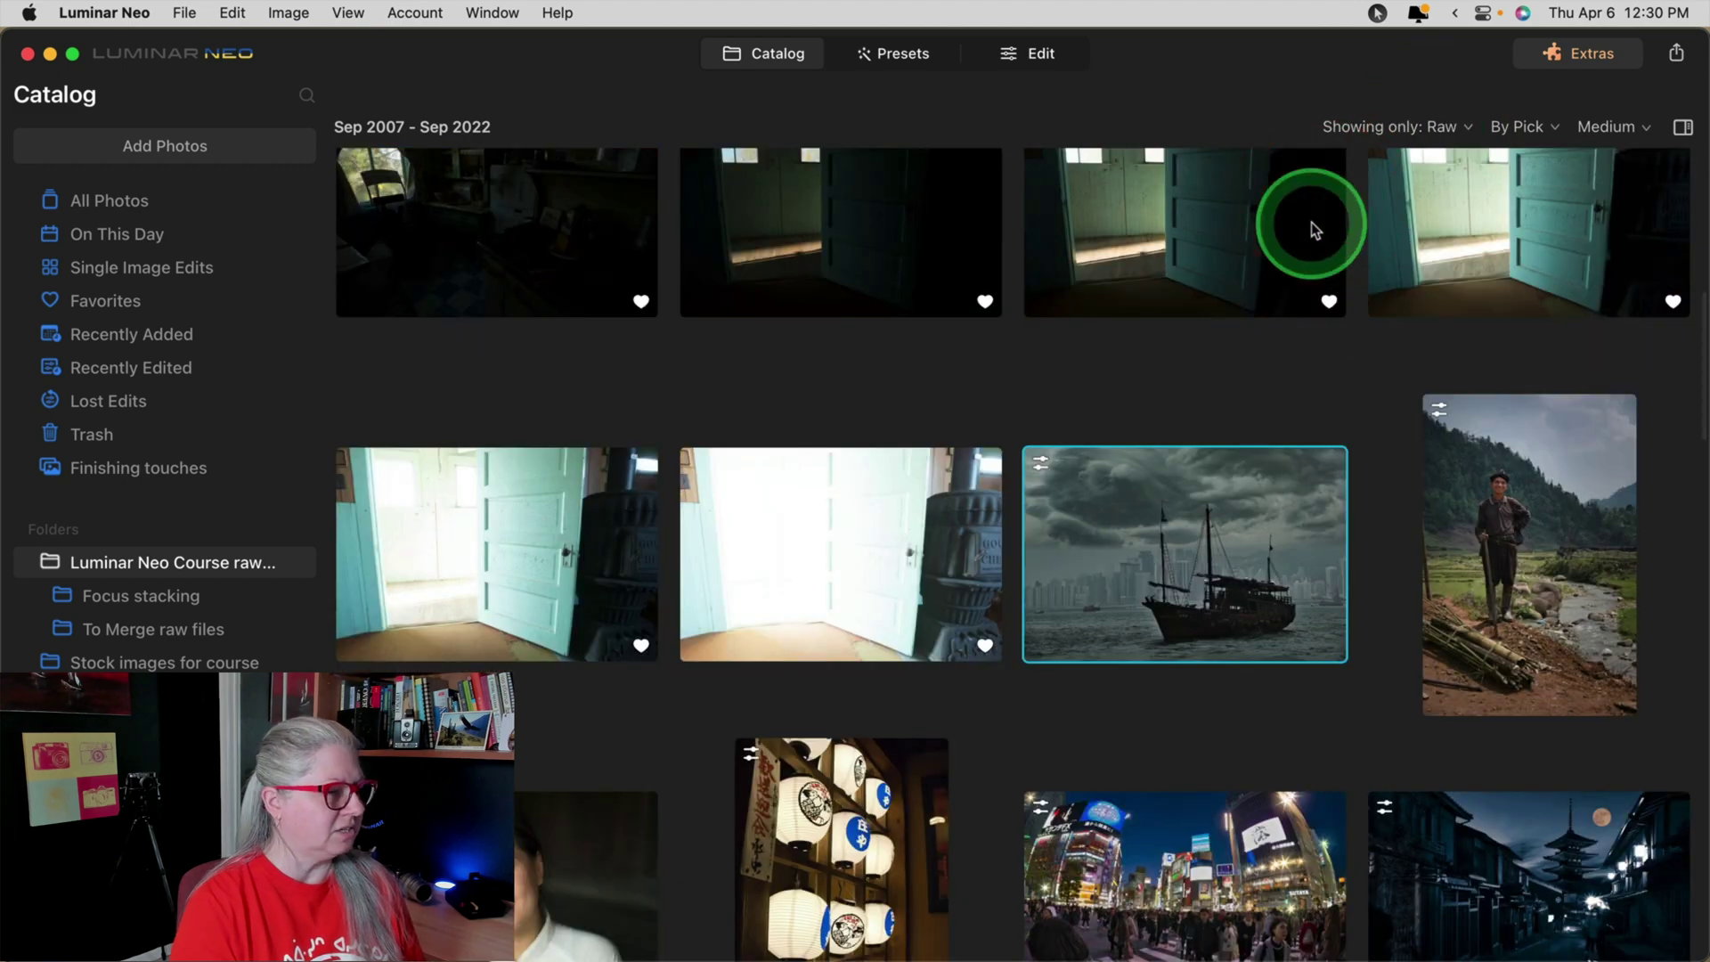
pyautogui.scroll(-6, 1314, 222)
pyautogui.scroll(10, 1314, 230)
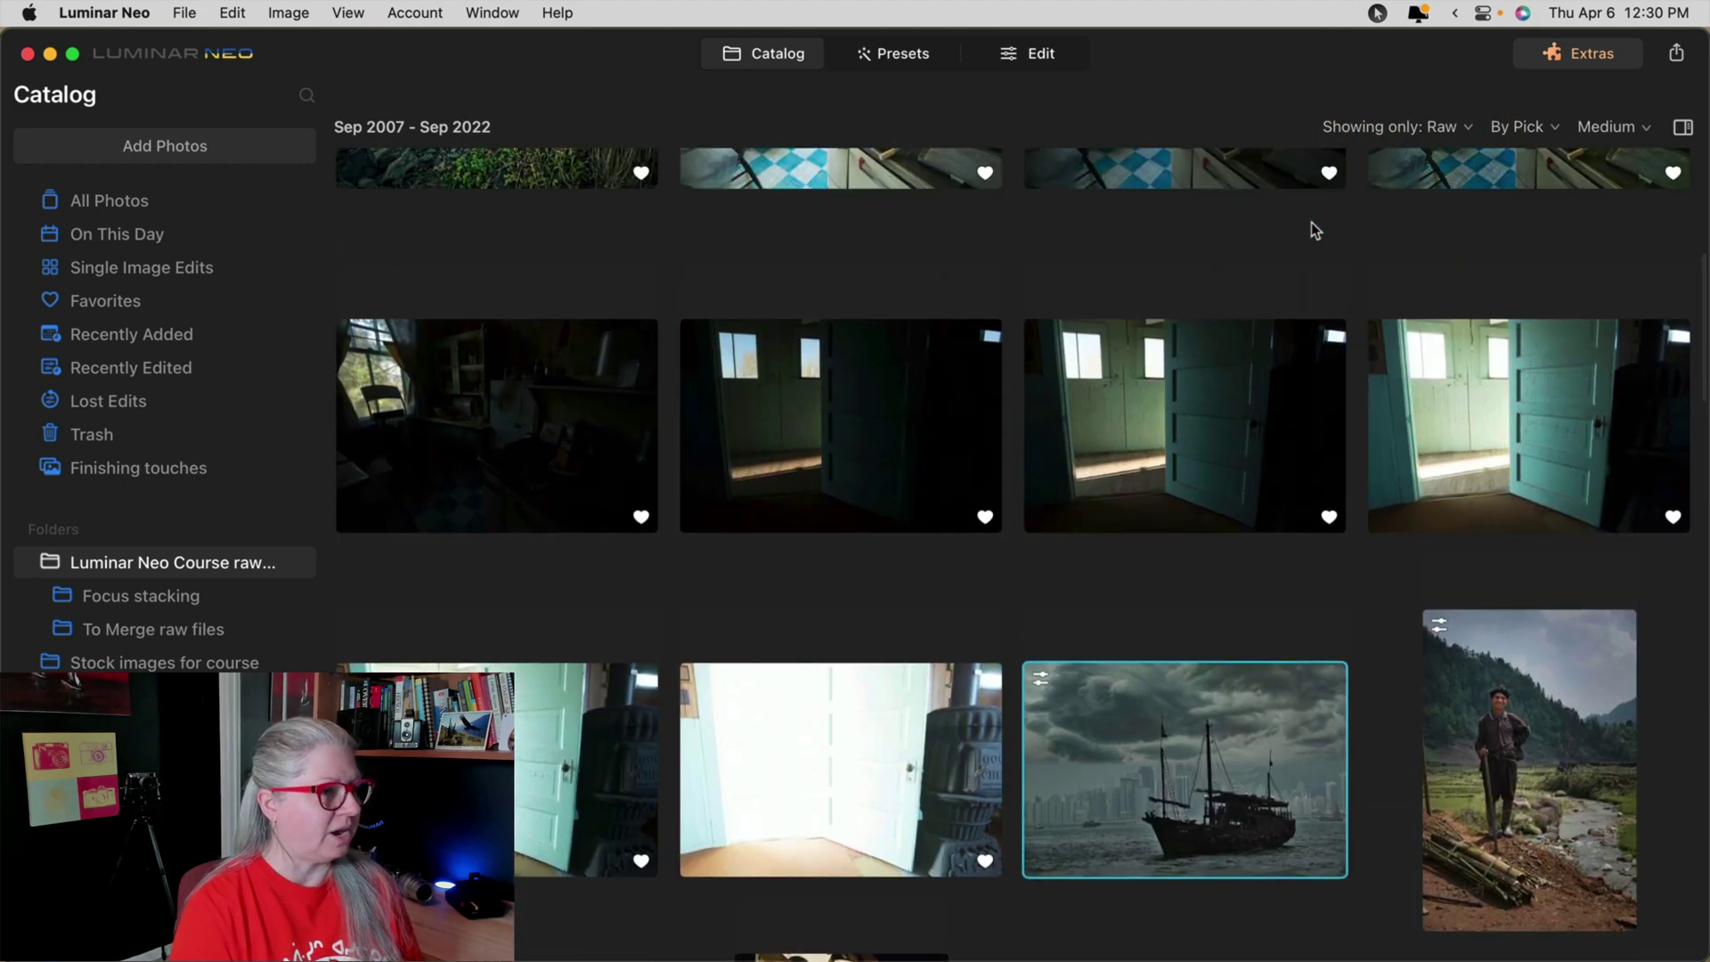
pyautogui.click(1316, 132)
pyautogui.click(1325, 165)
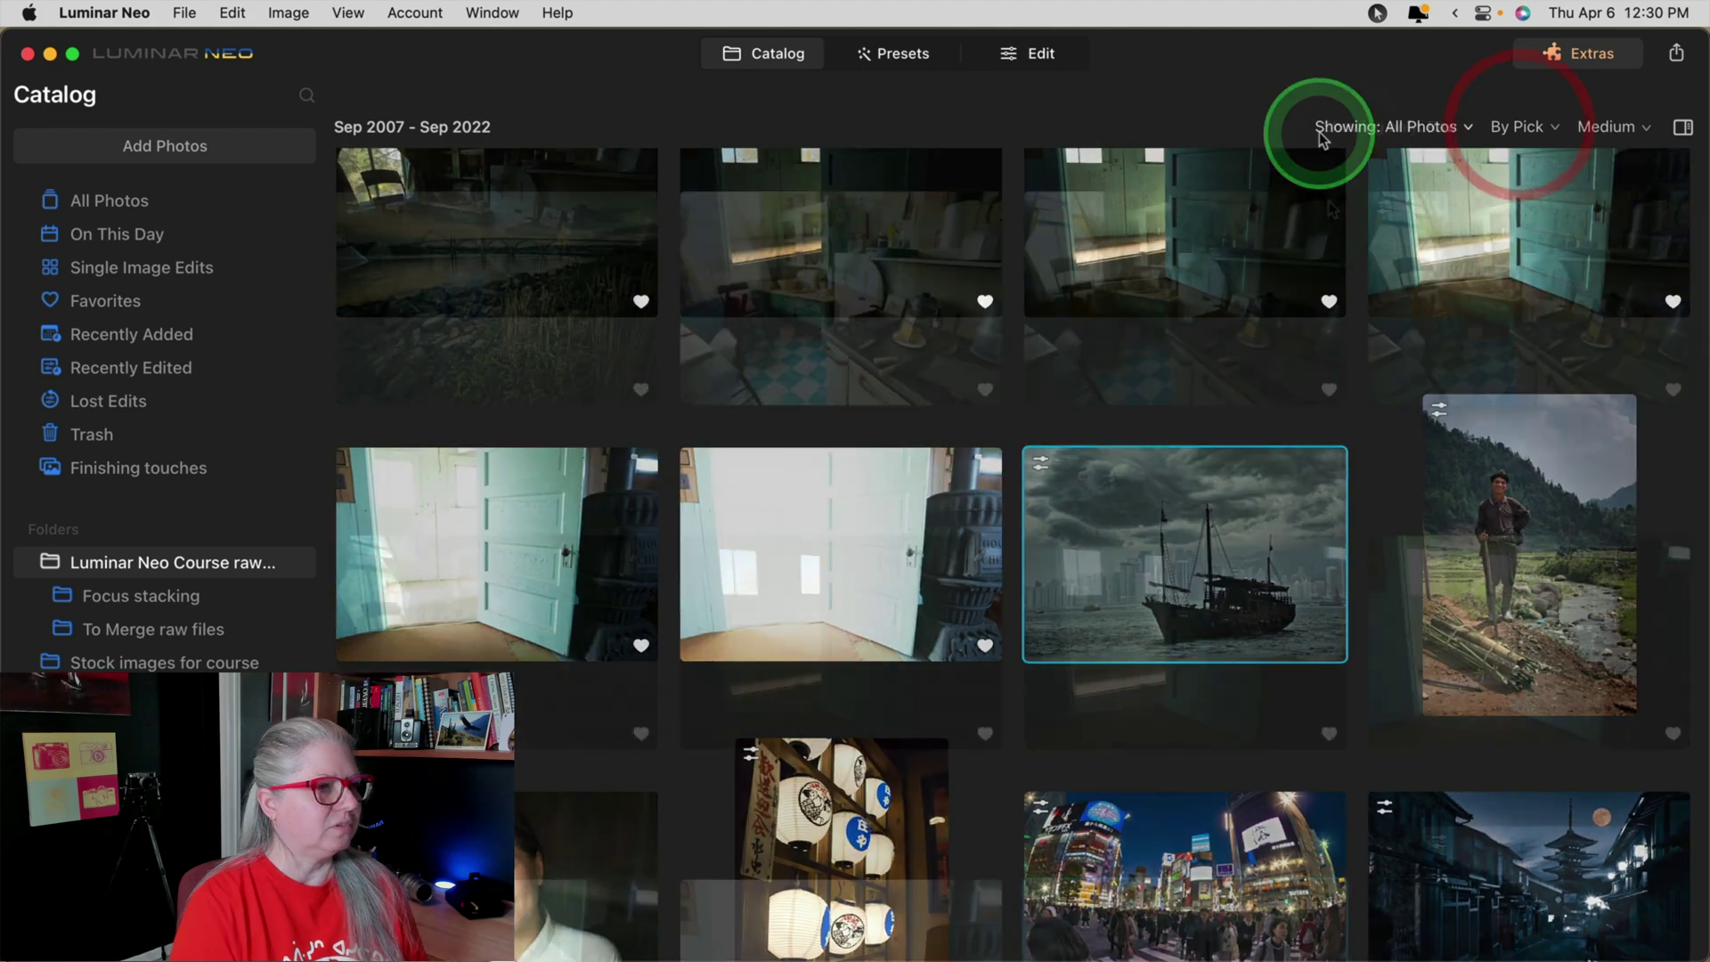
pyautogui.click(1504, 131)
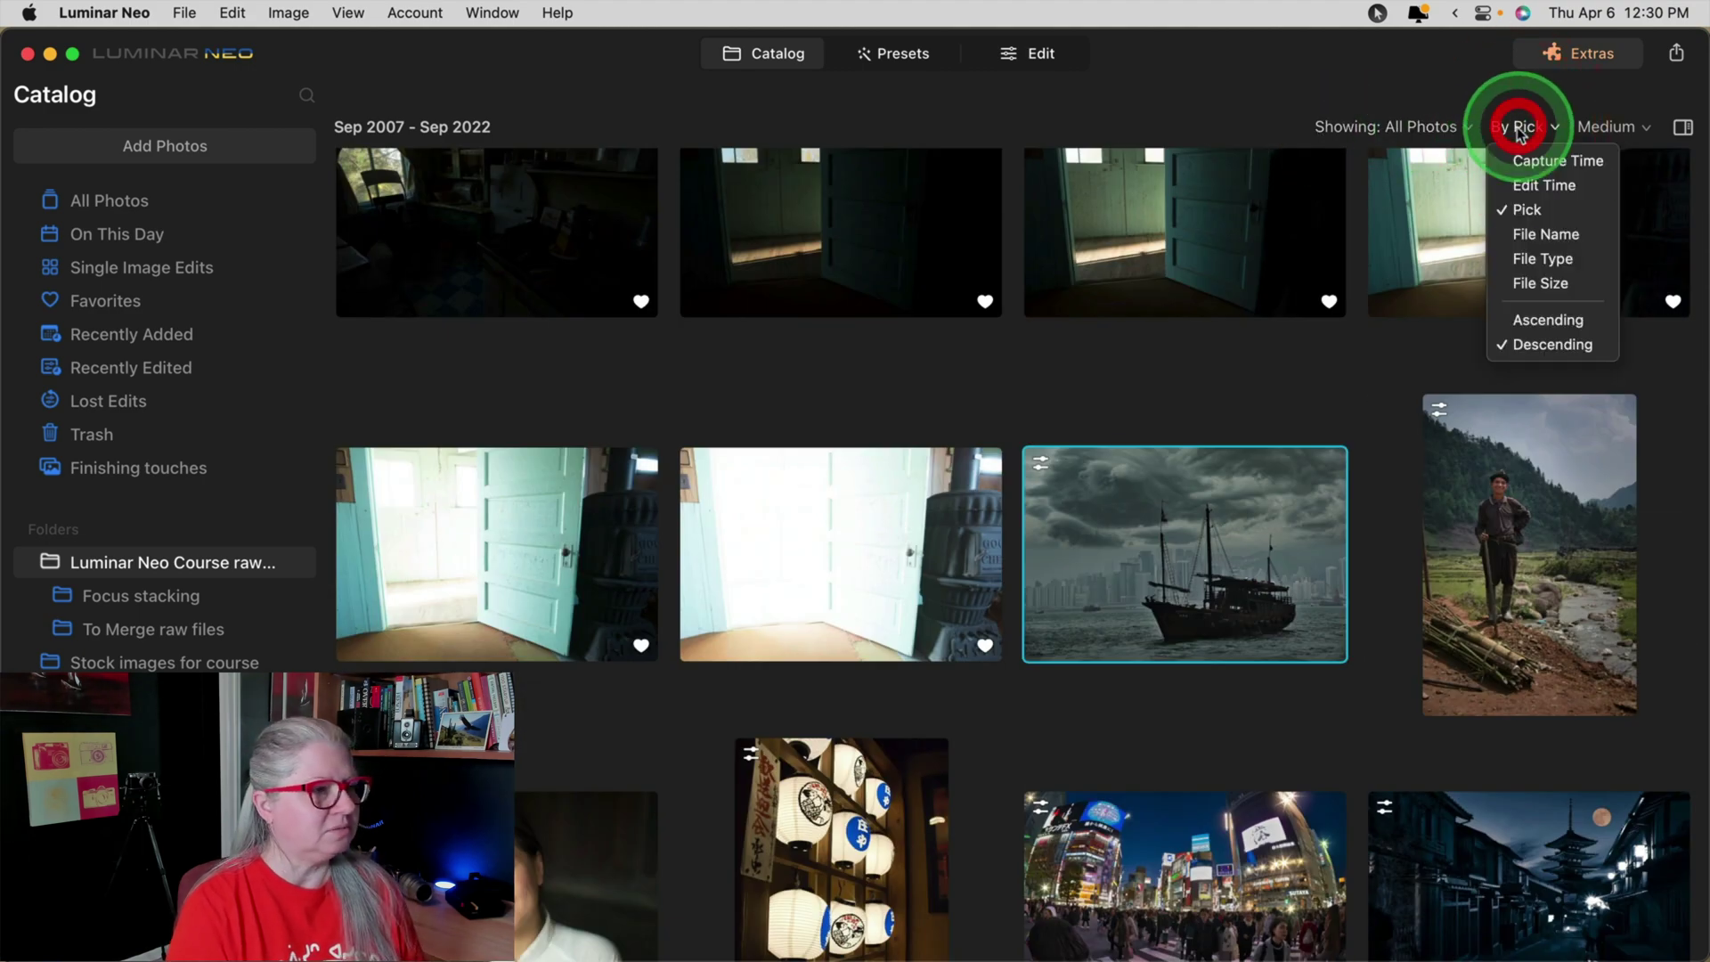
pyautogui.click(1531, 257)
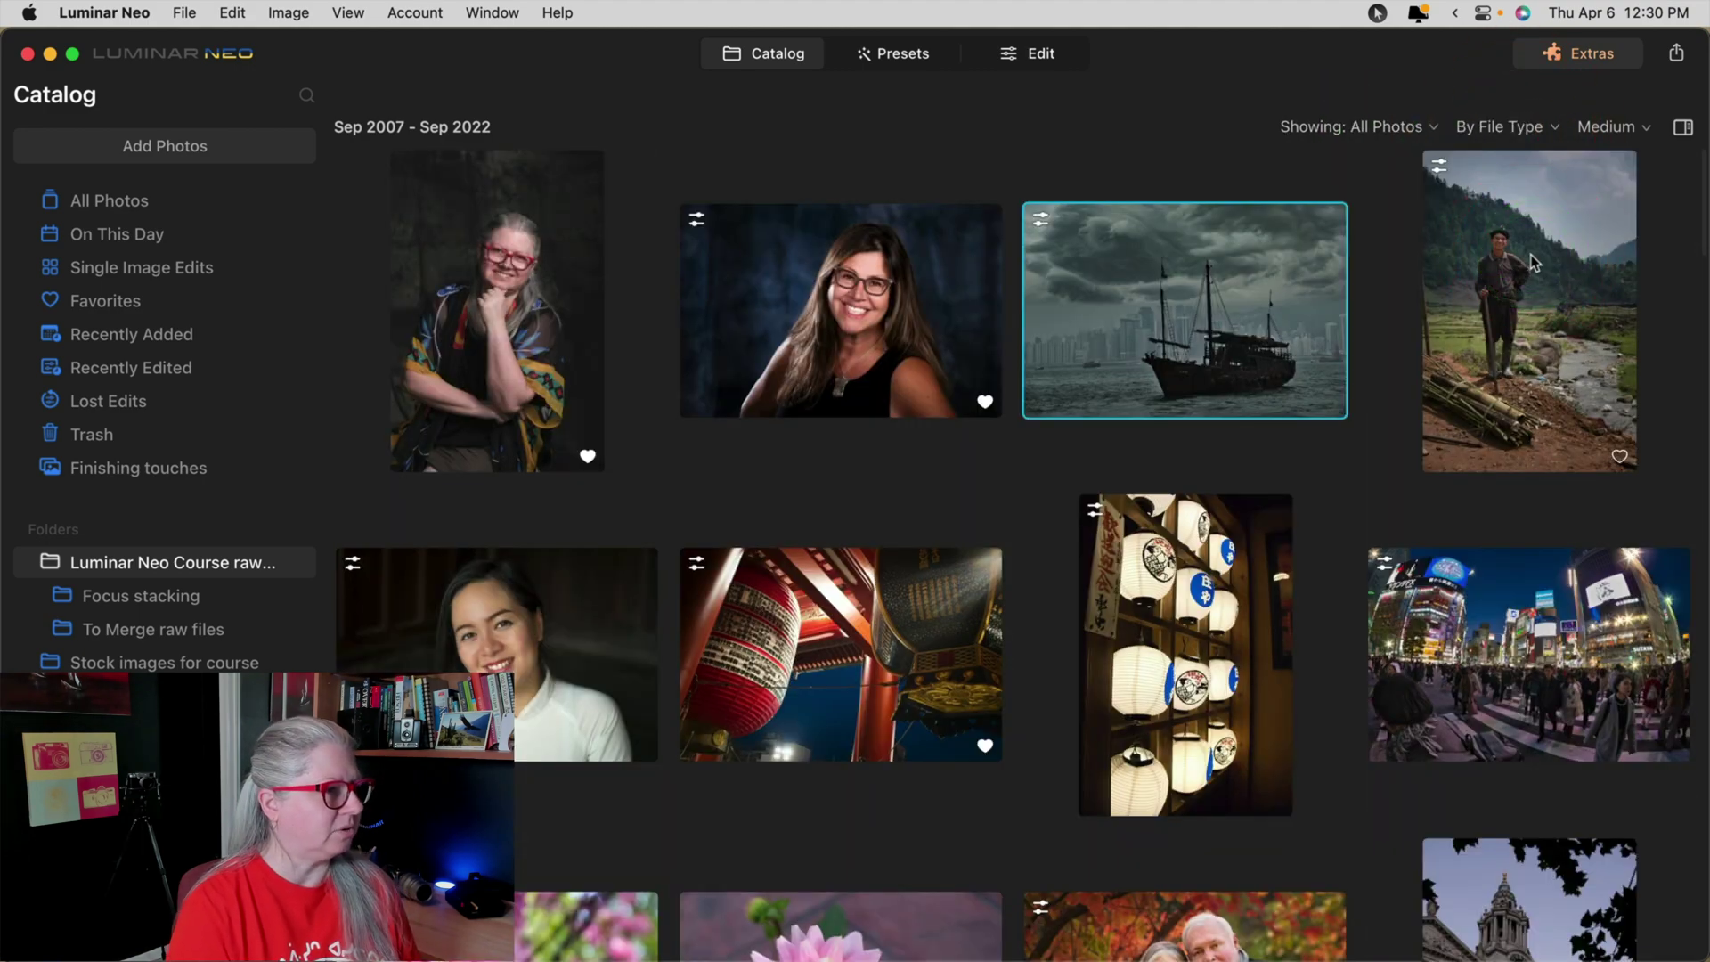
pyautogui.click(1229, 224)
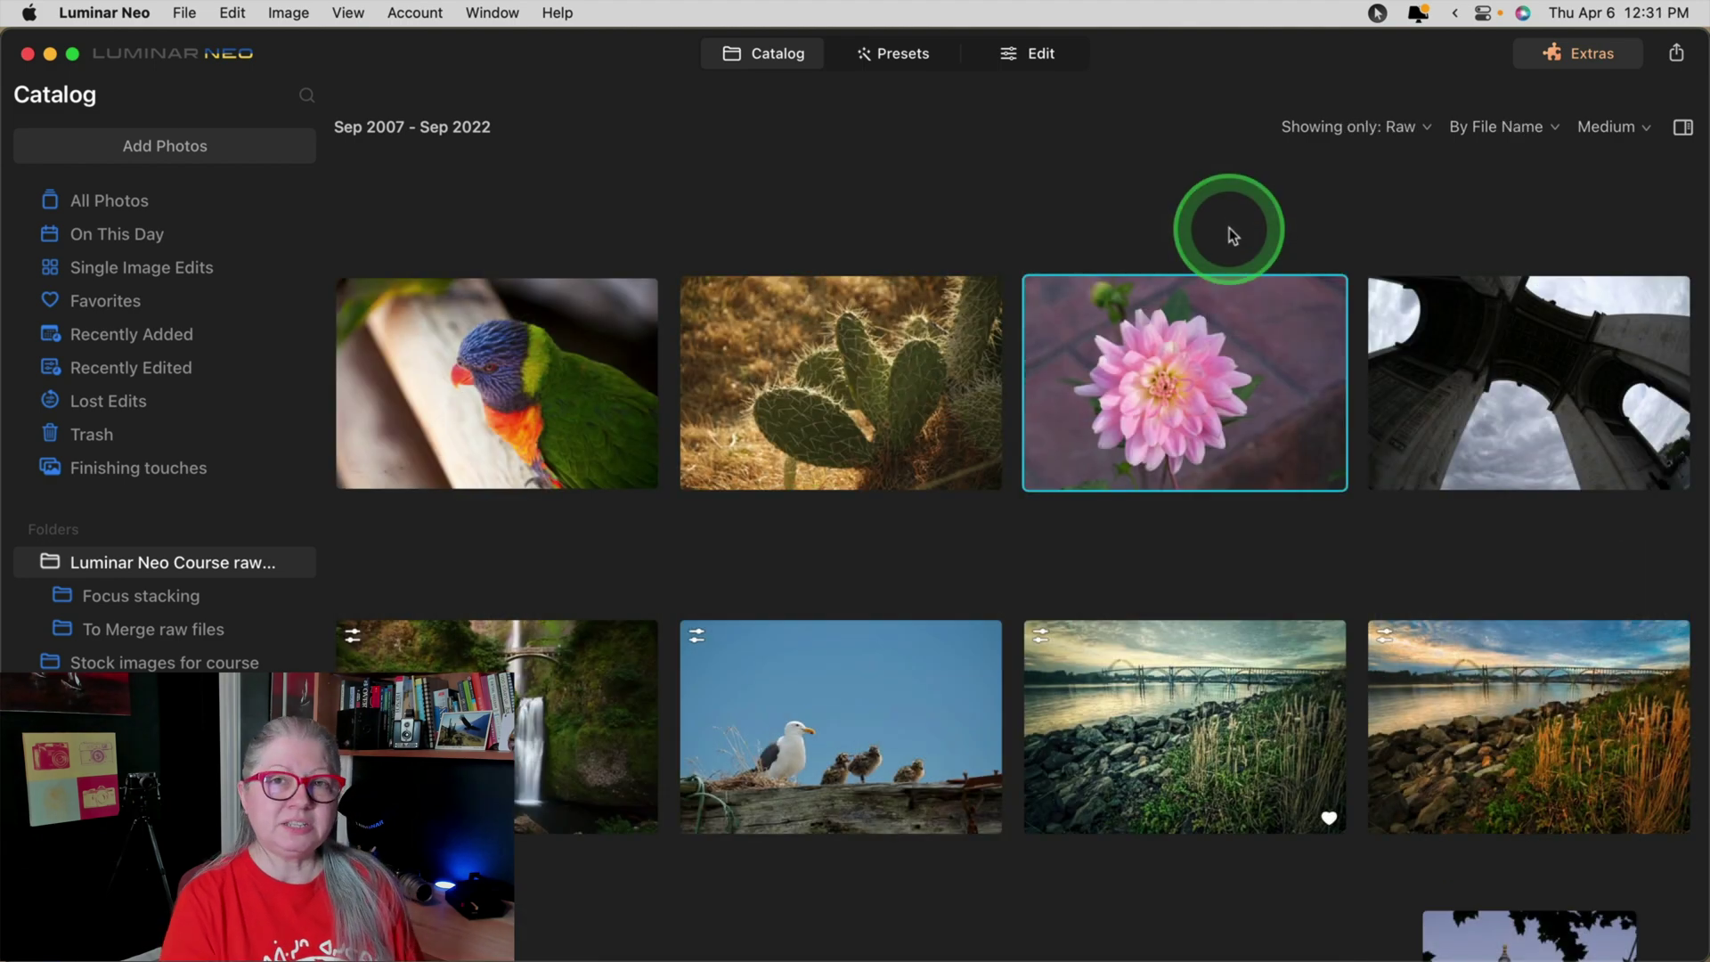
# Step: Apply the Closeups collection's Midday preset to the dahlia and lower its amount to 87
pyautogui.click(902, 56)
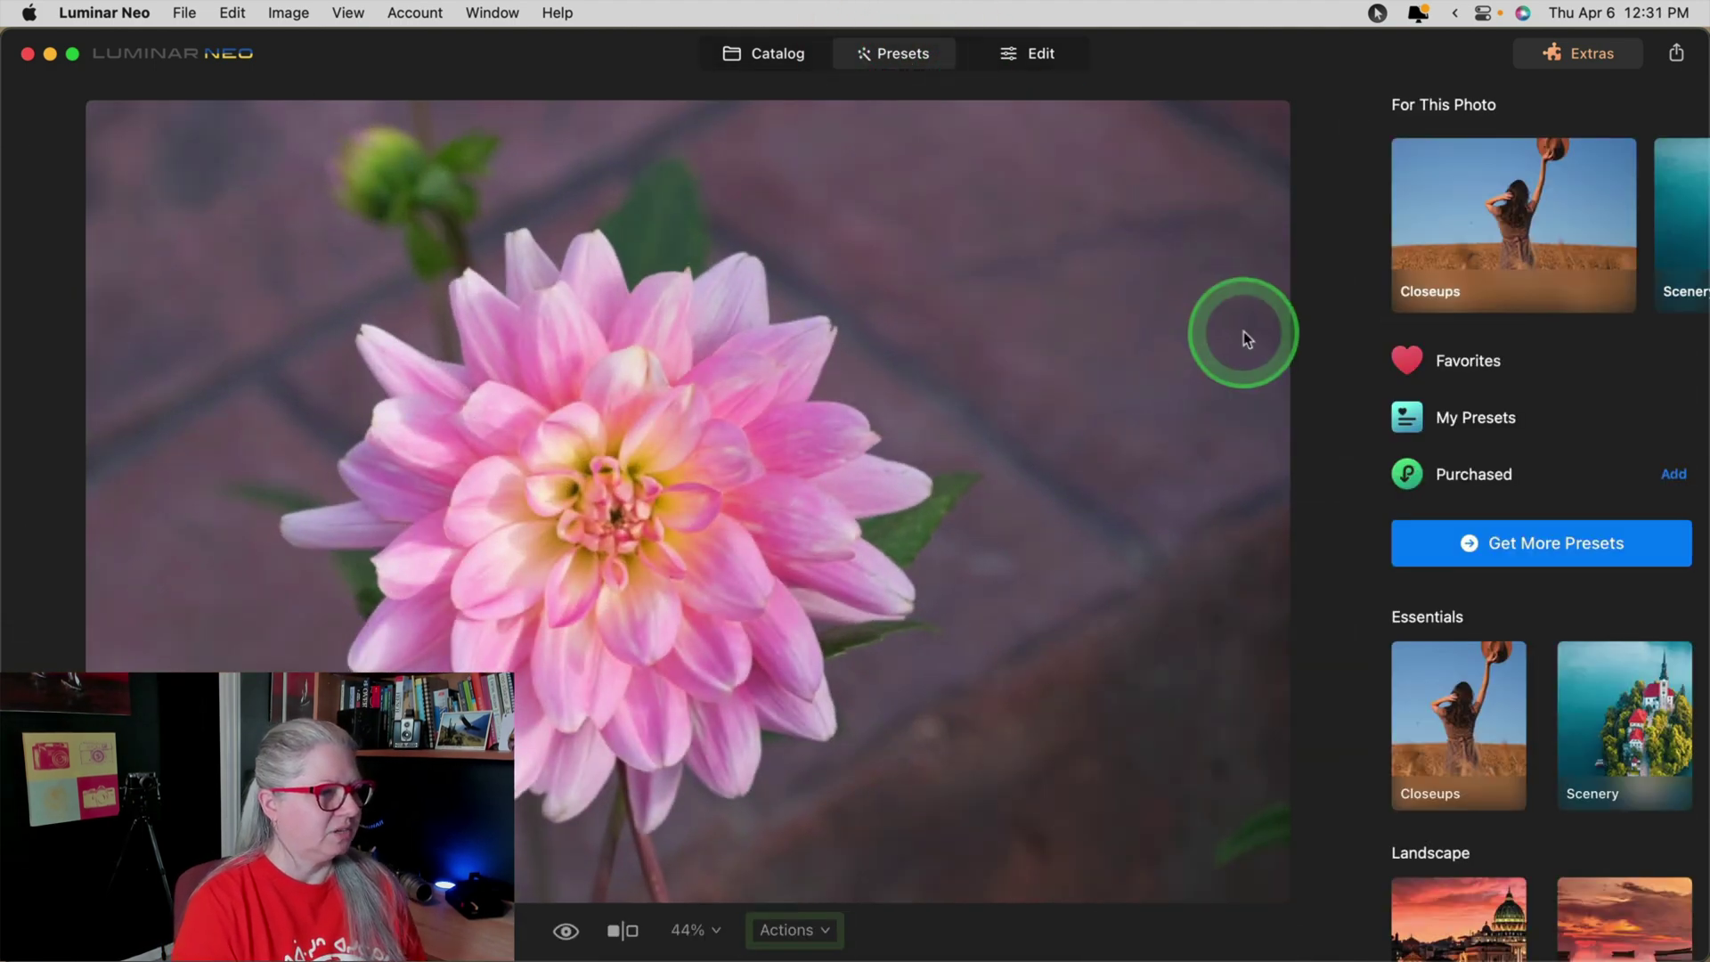
pyautogui.click(1531, 246)
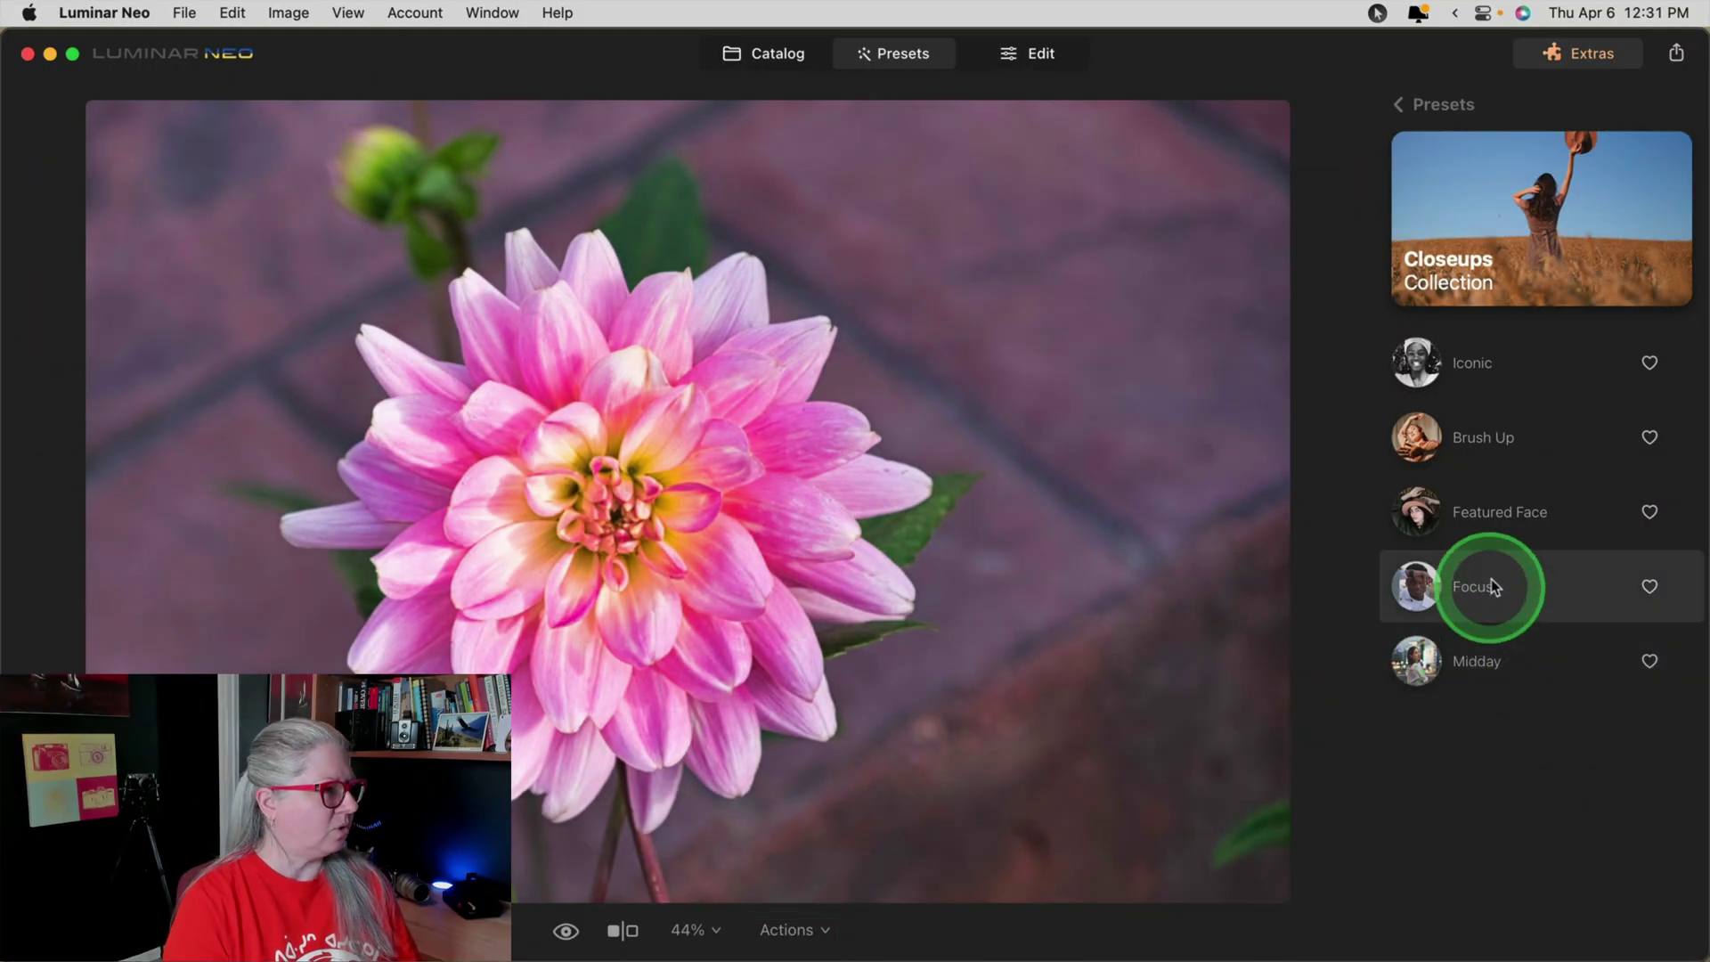
pyautogui.click(1476, 664)
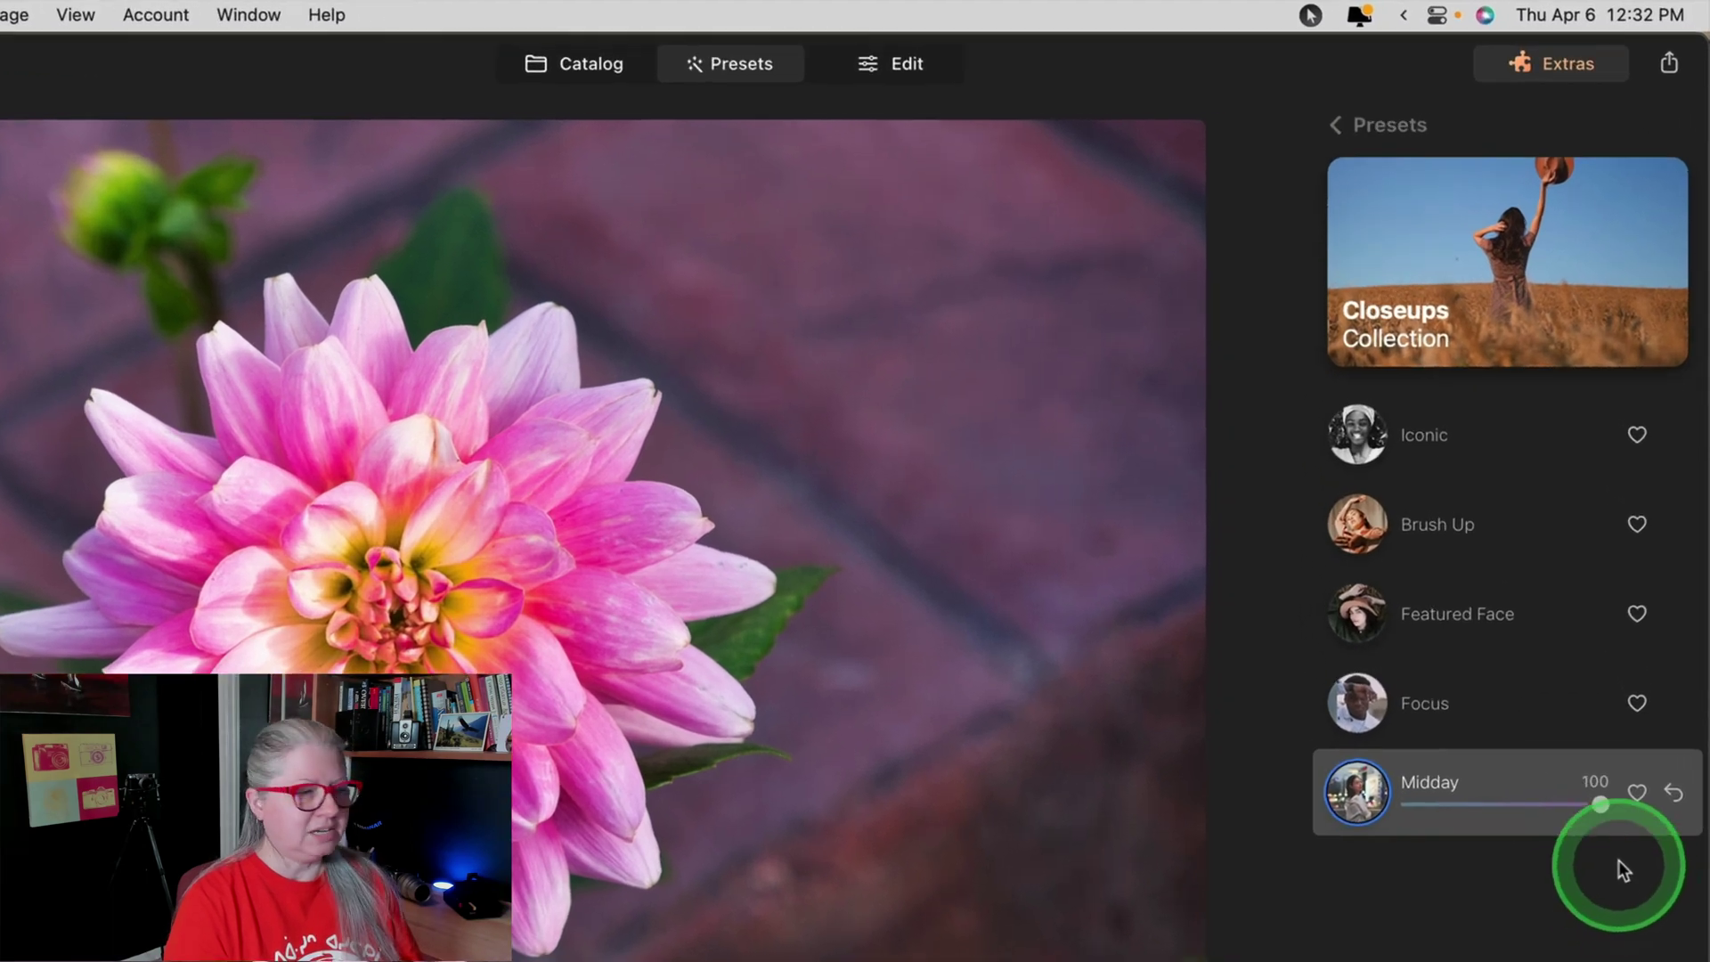
pyautogui.moveTo(1597, 804)
pyautogui.mouseDown()
pyautogui.moveTo(1480, 808)
pyautogui.moveTo(1596, 808)
pyautogui.mouseUp()
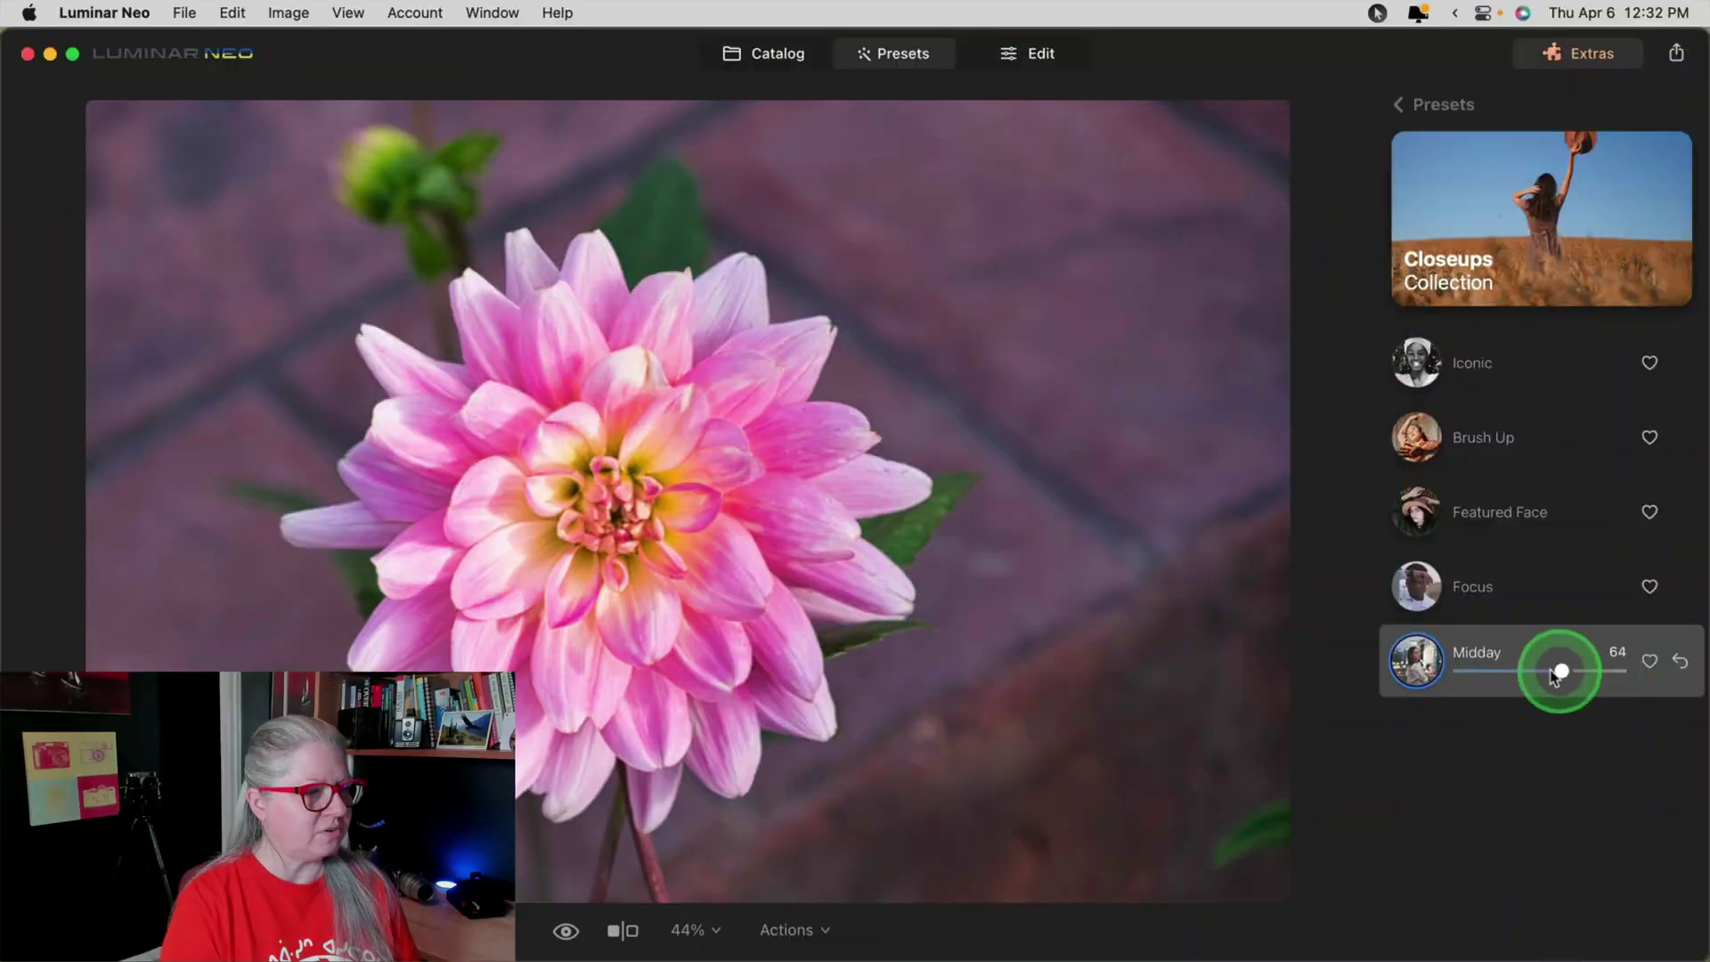
pyautogui.moveTo(1557, 671); pyautogui.dragTo(1672, 677)
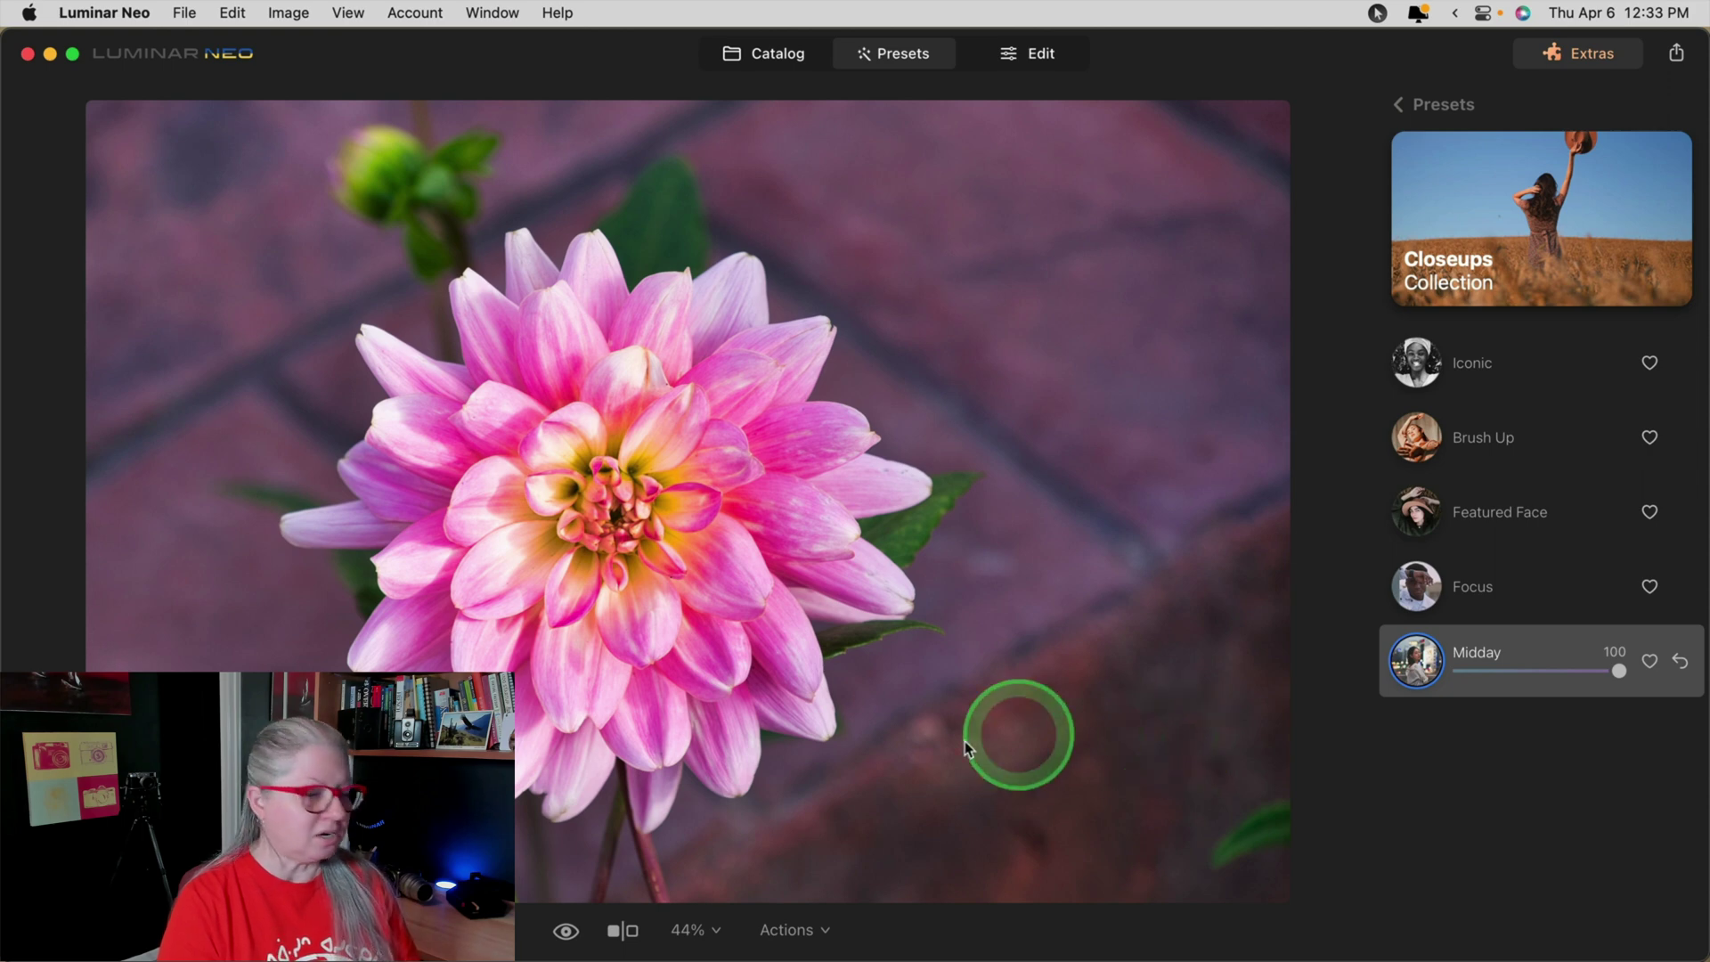
pyautogui.click(626, 931)
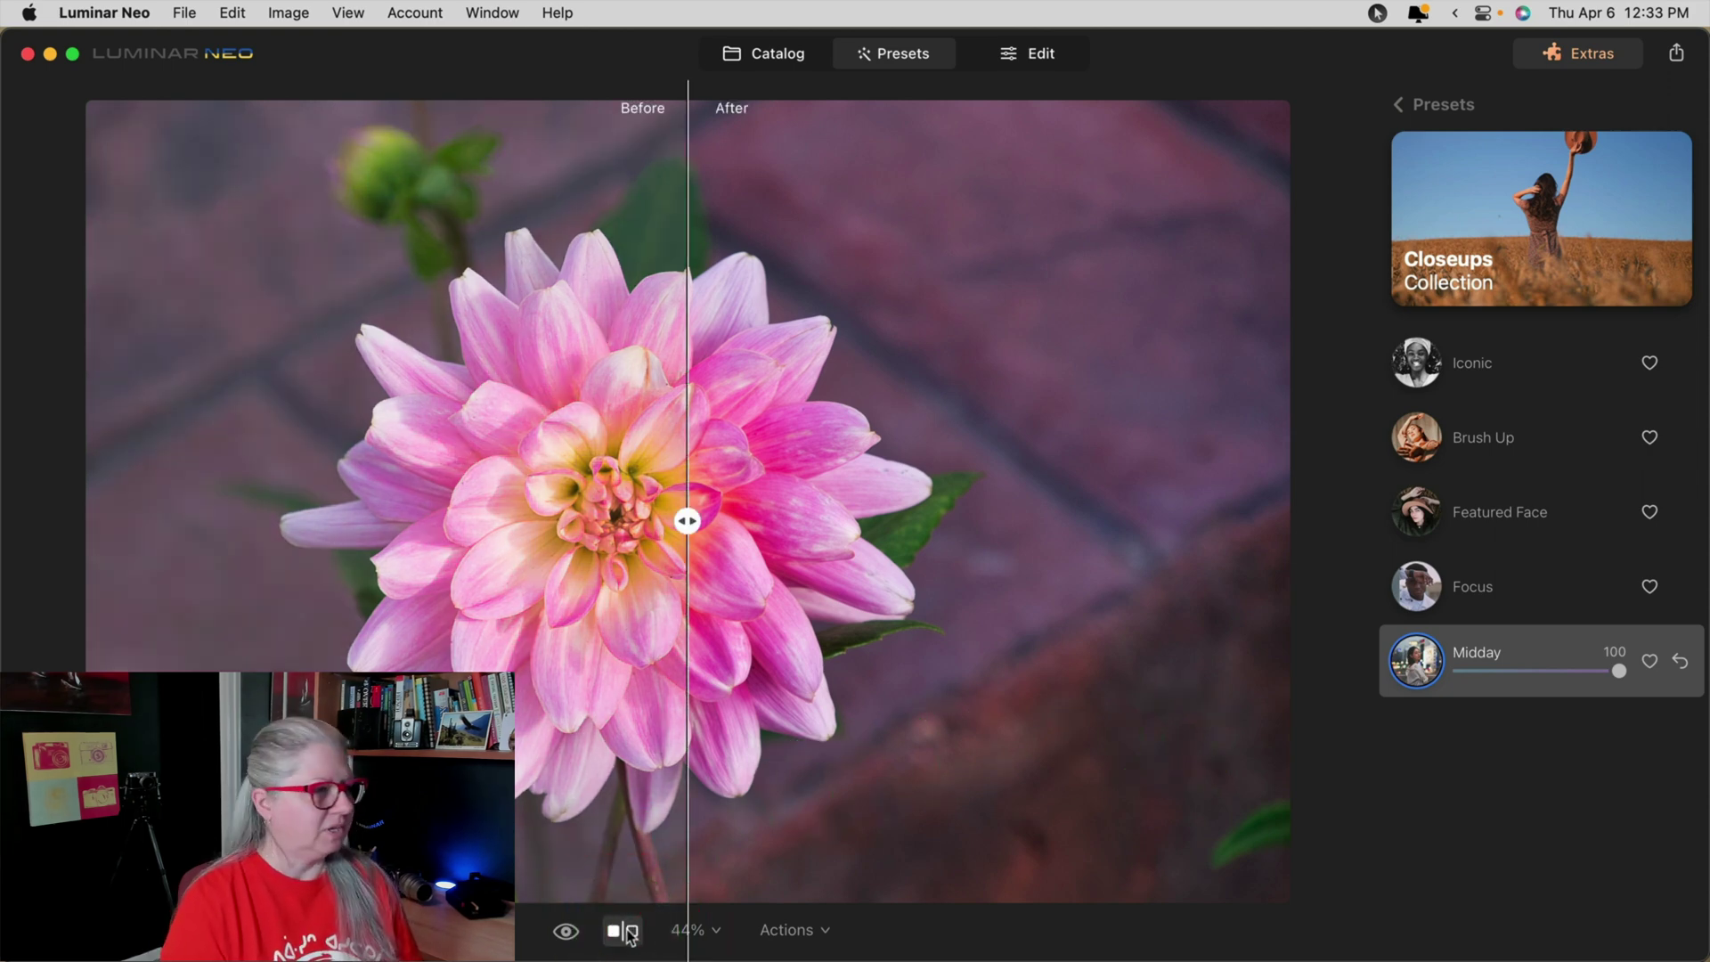
pyautogui.moveTo(686, 520); pyautogui.dragTo(590, 551)
pyautogui.click(623, 929)
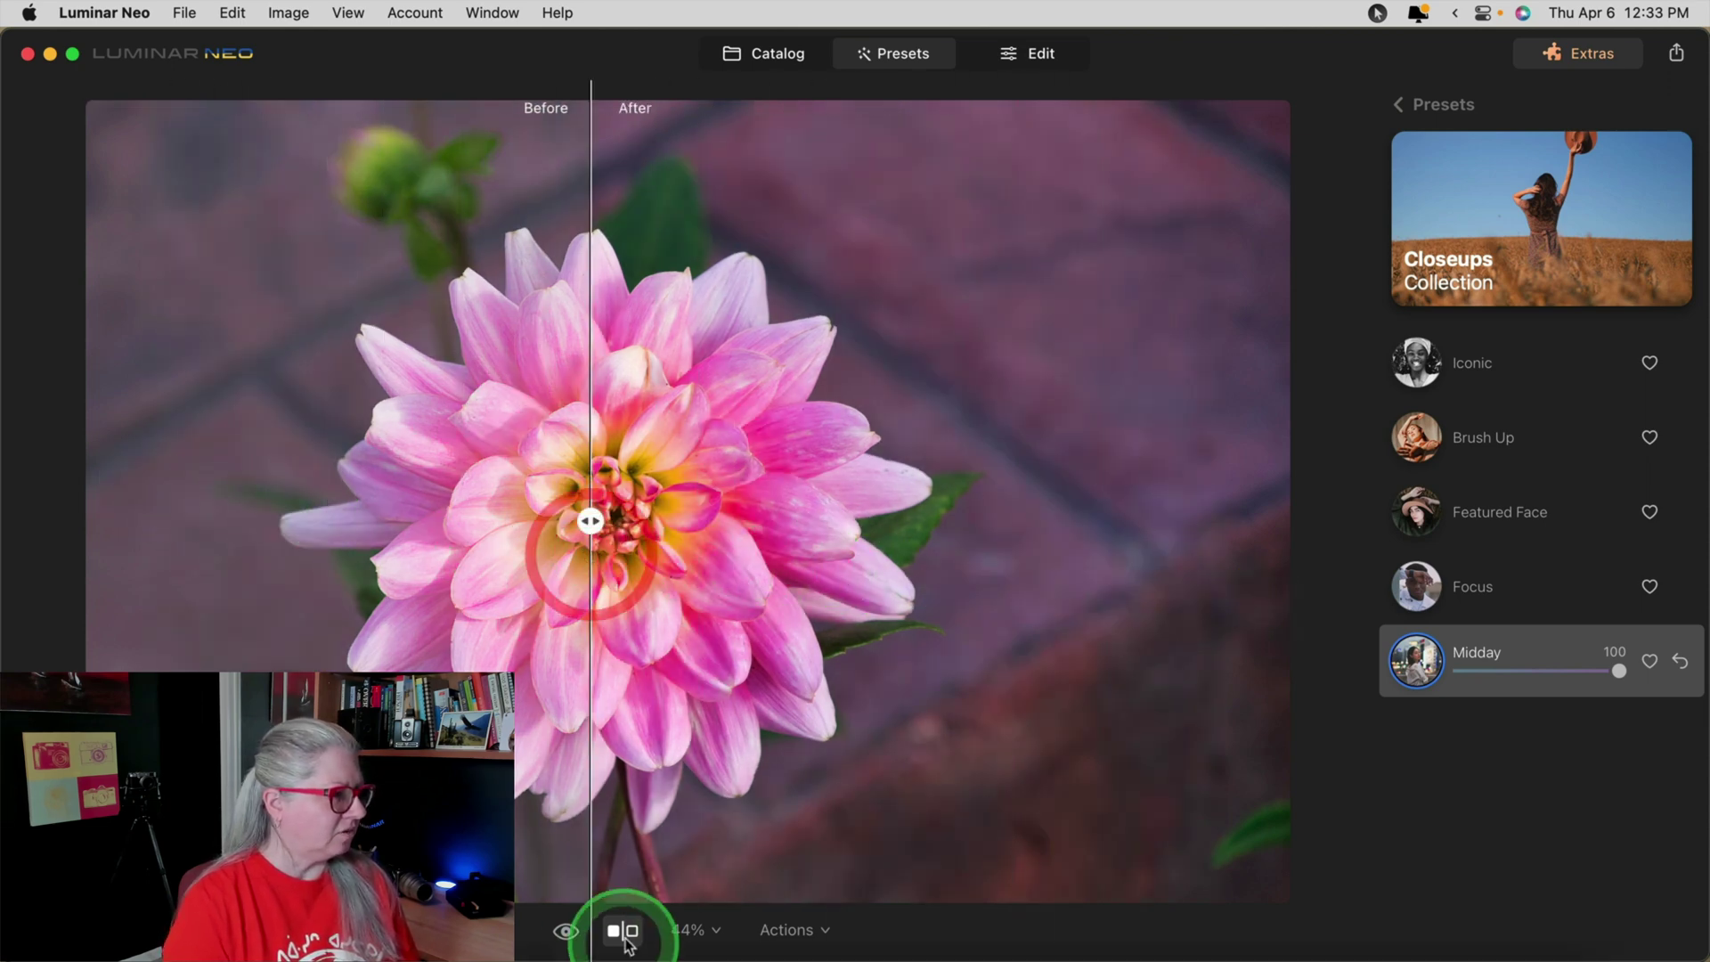
pyautogui.click(565, 931)
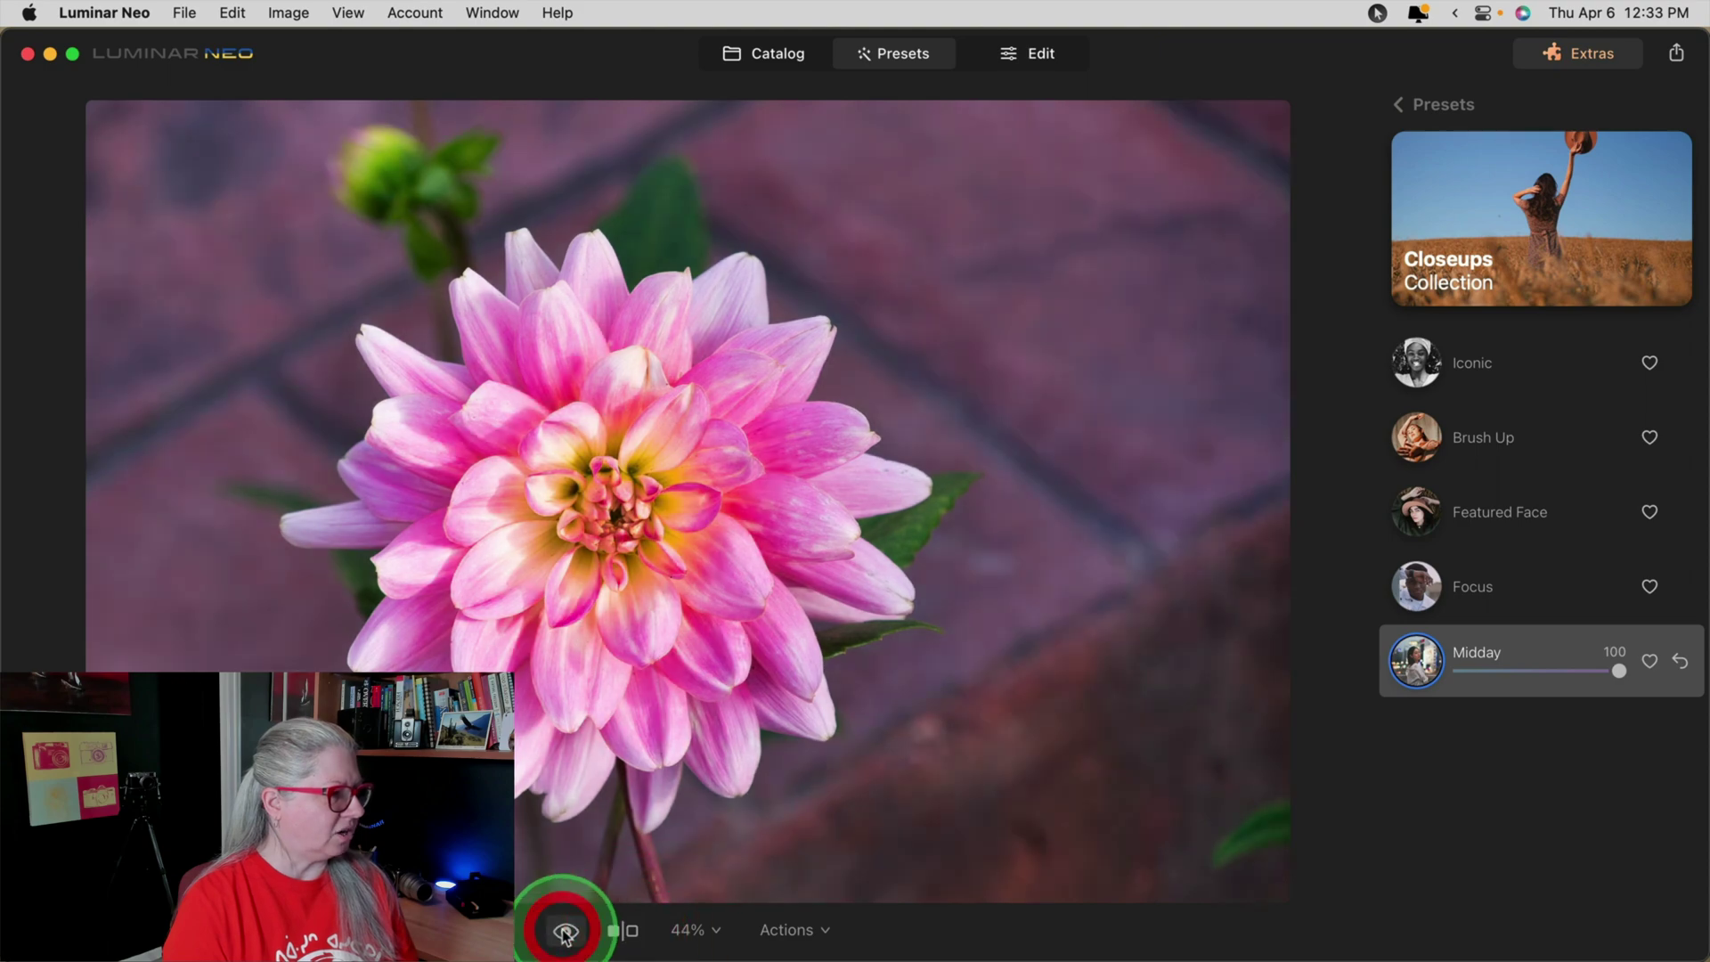
pyautogui.click(564, 931)
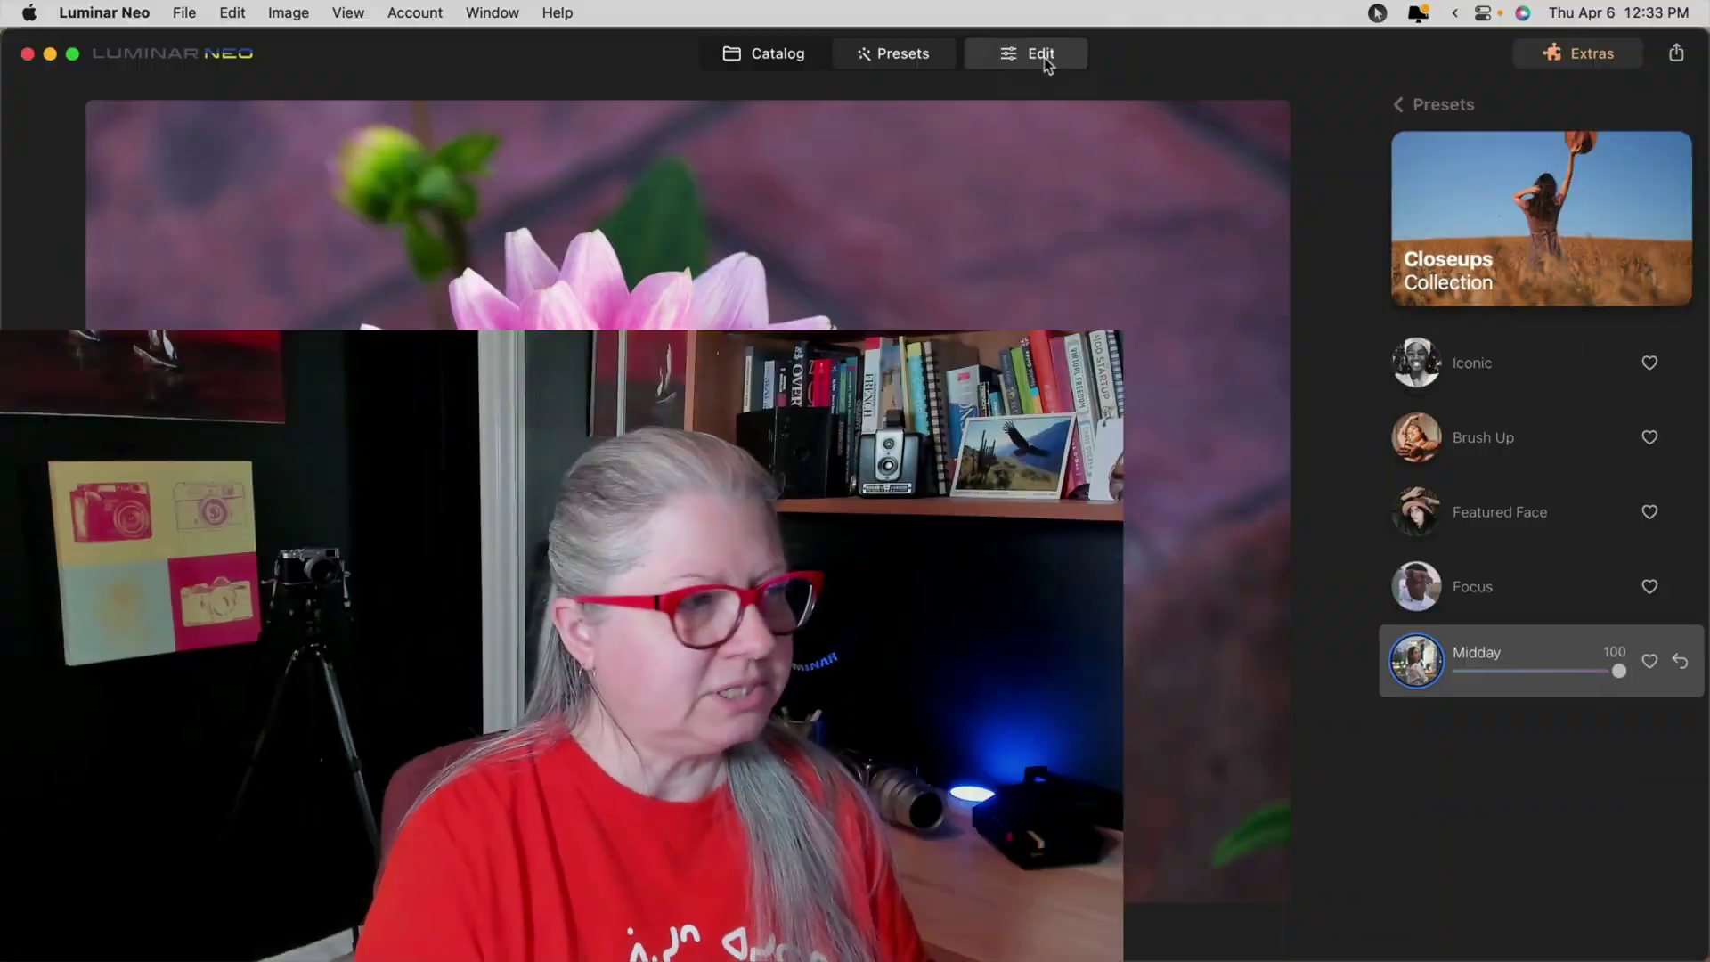
pyautogui.click(1040, 55)
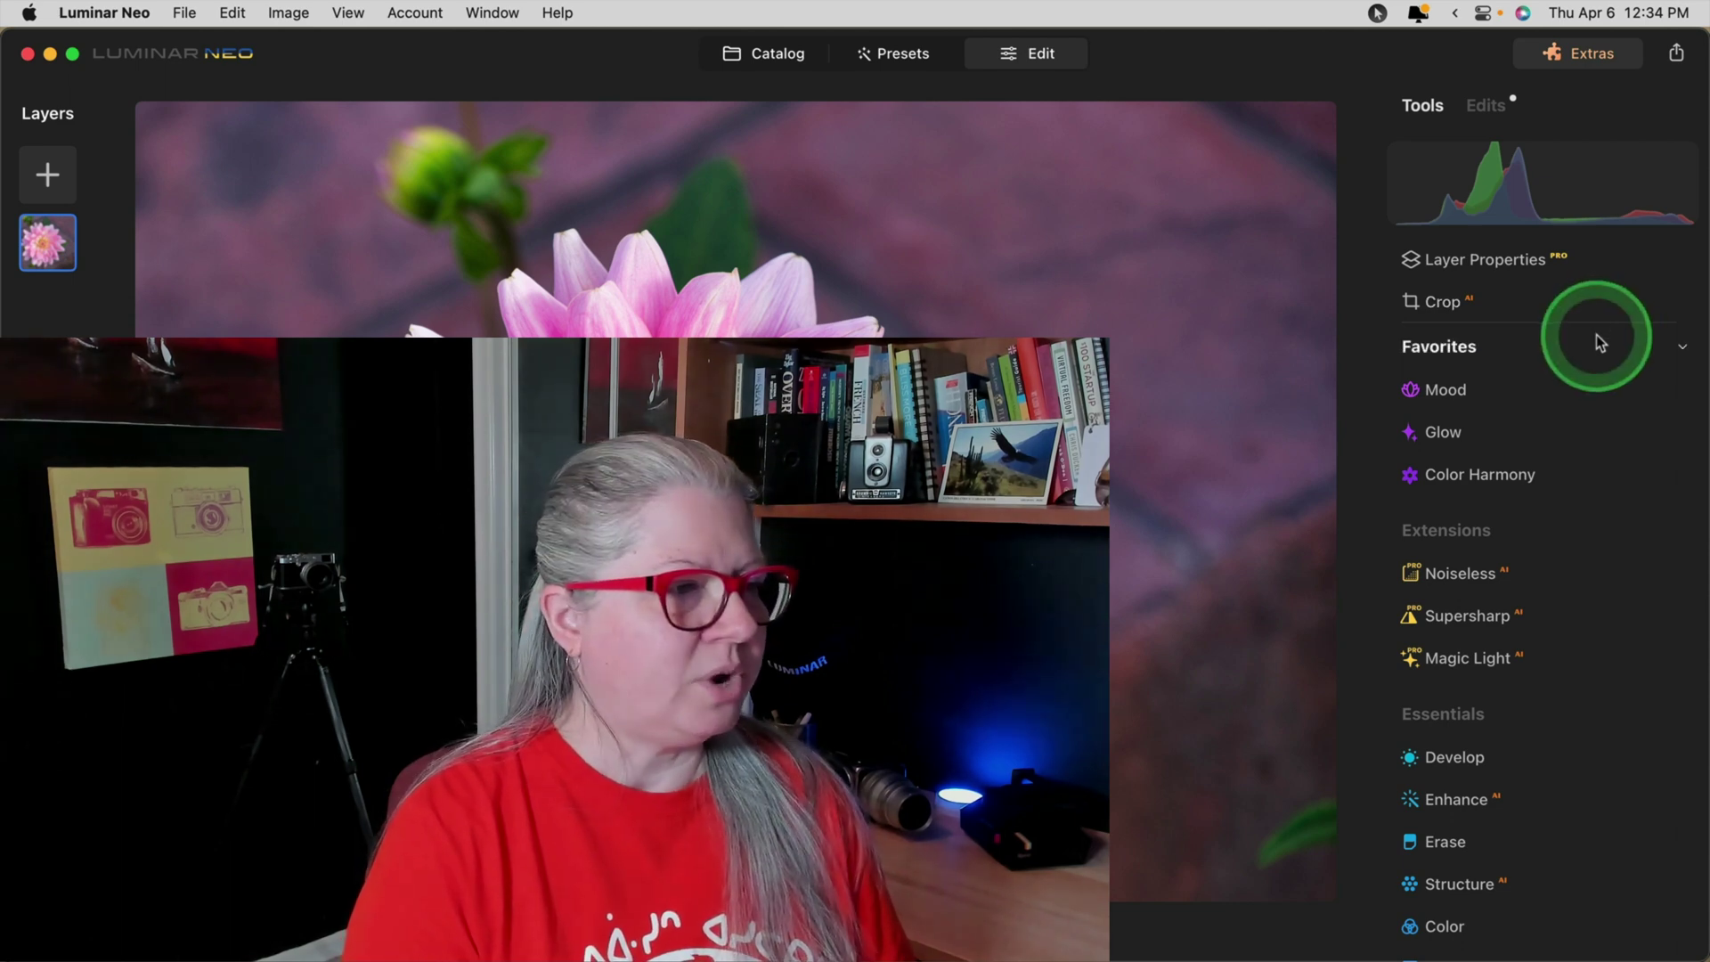
pyautogui.click(1489, 106)
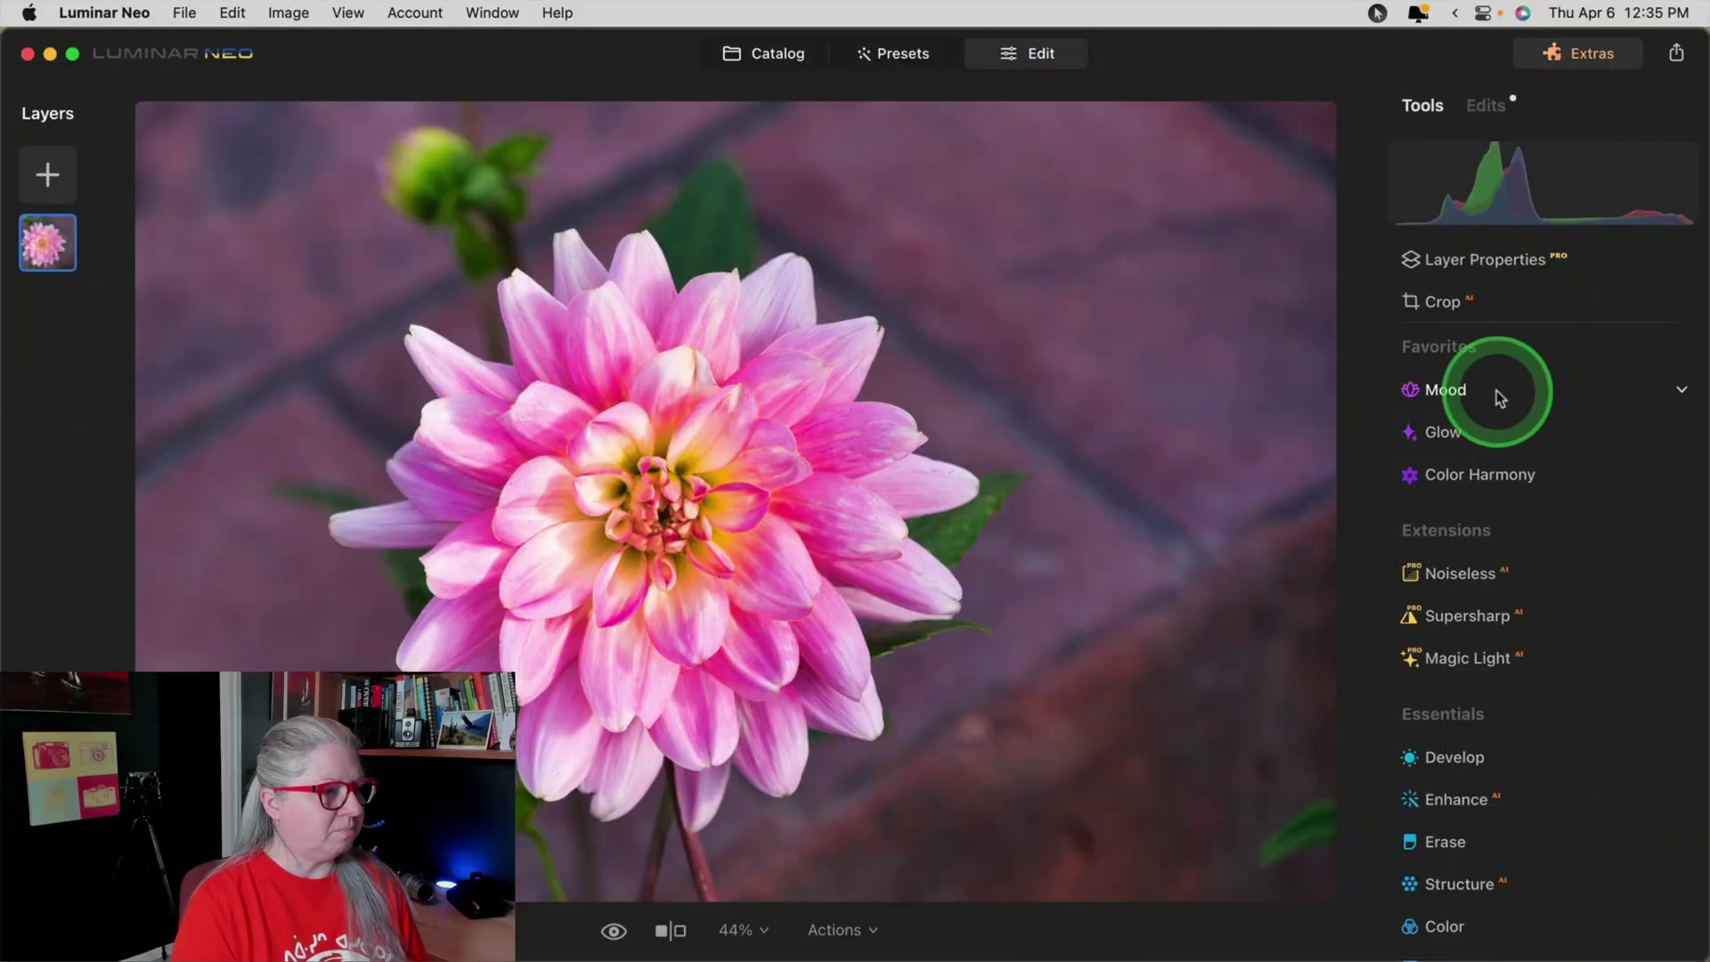
# Step: Raise the Mood amount to 62 and bring up the Custom LUTs collection
pyautogui.click(1496, 389)
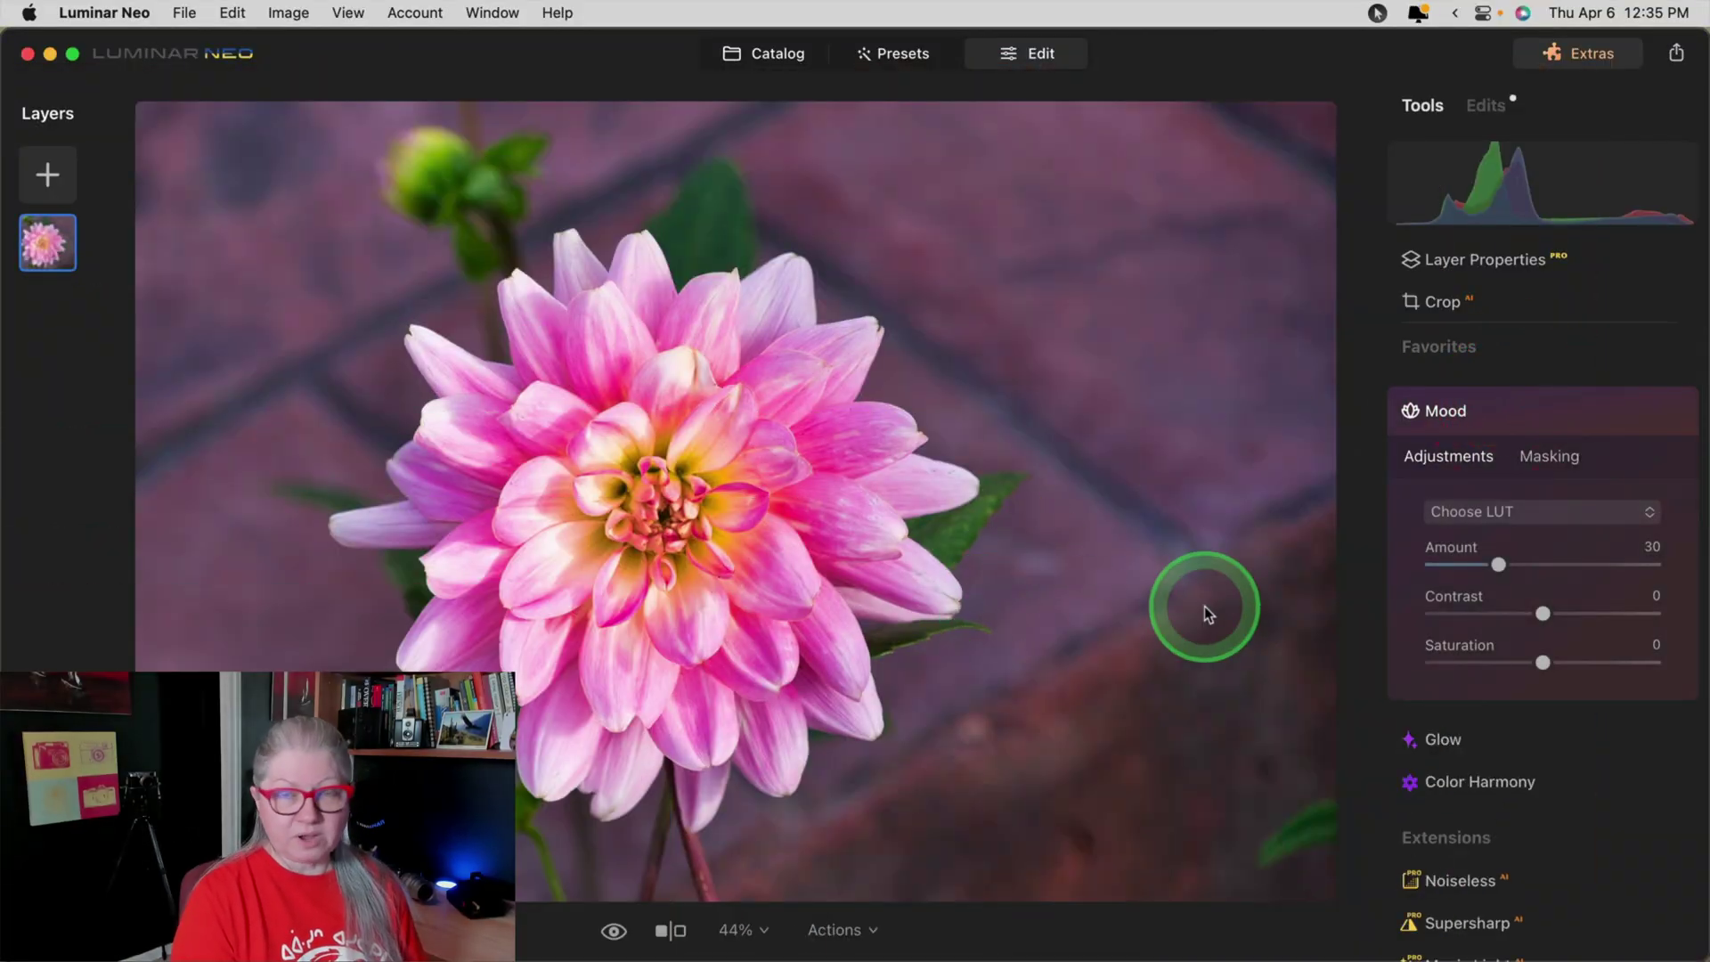
pyautogui.moveTo(1499, 564); pyautogui.dragTo(1567, 566)
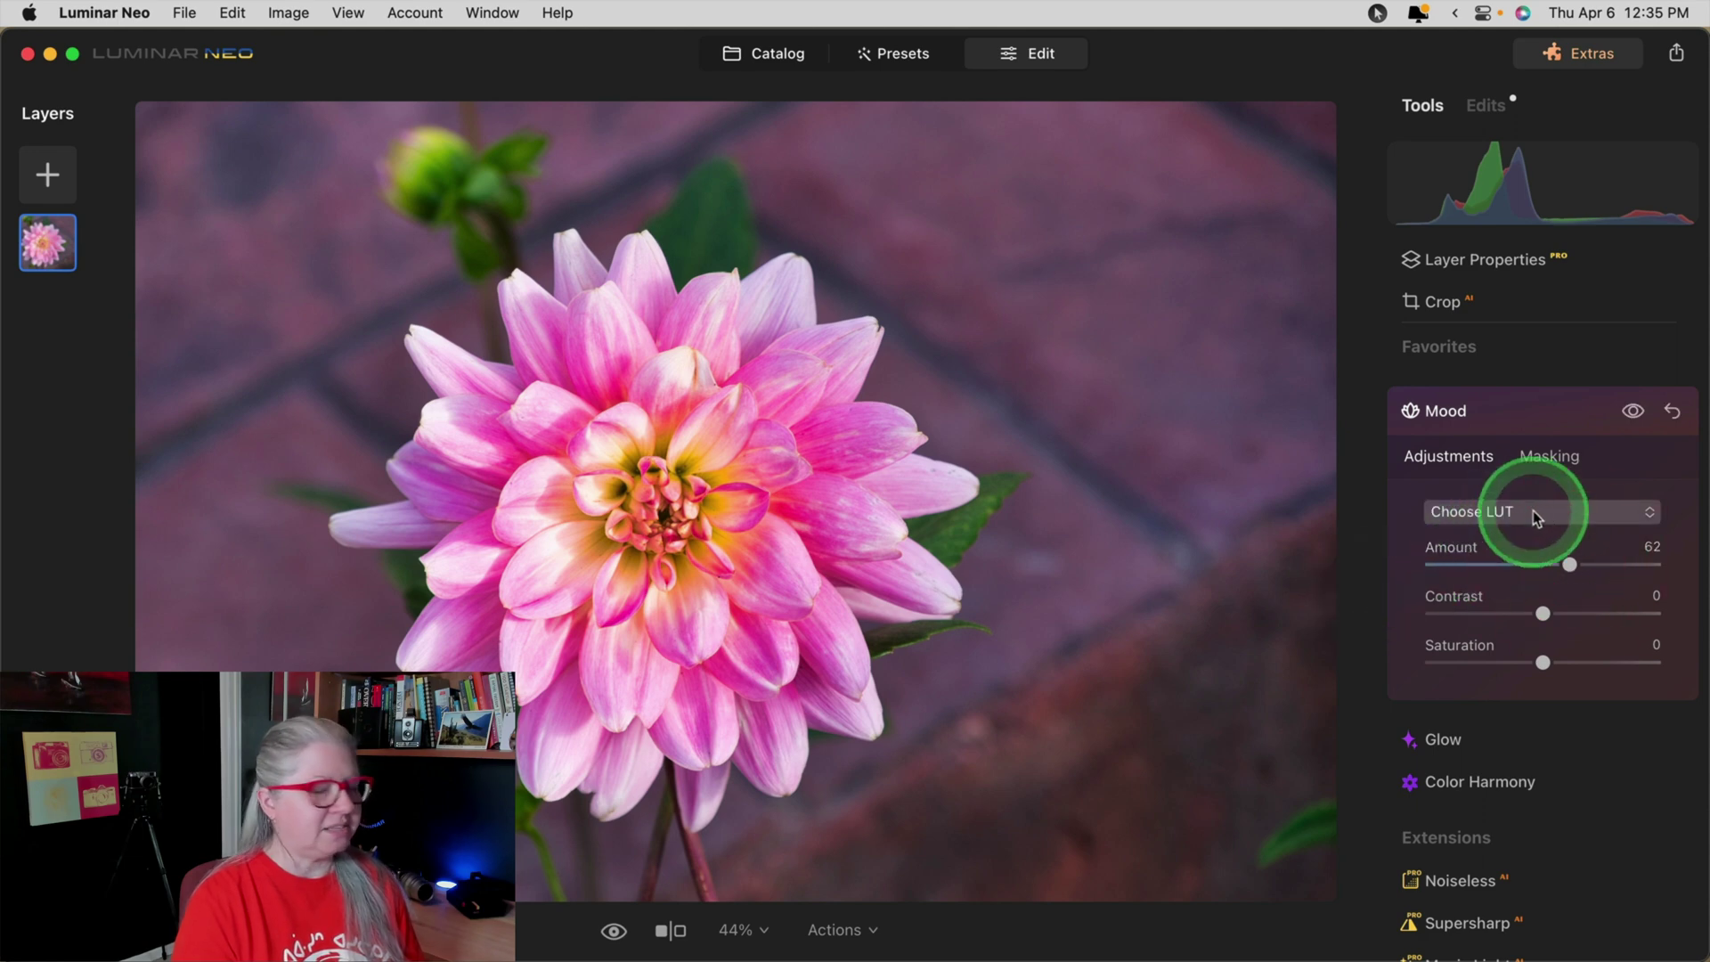
pyautogui.click(1528, 504)
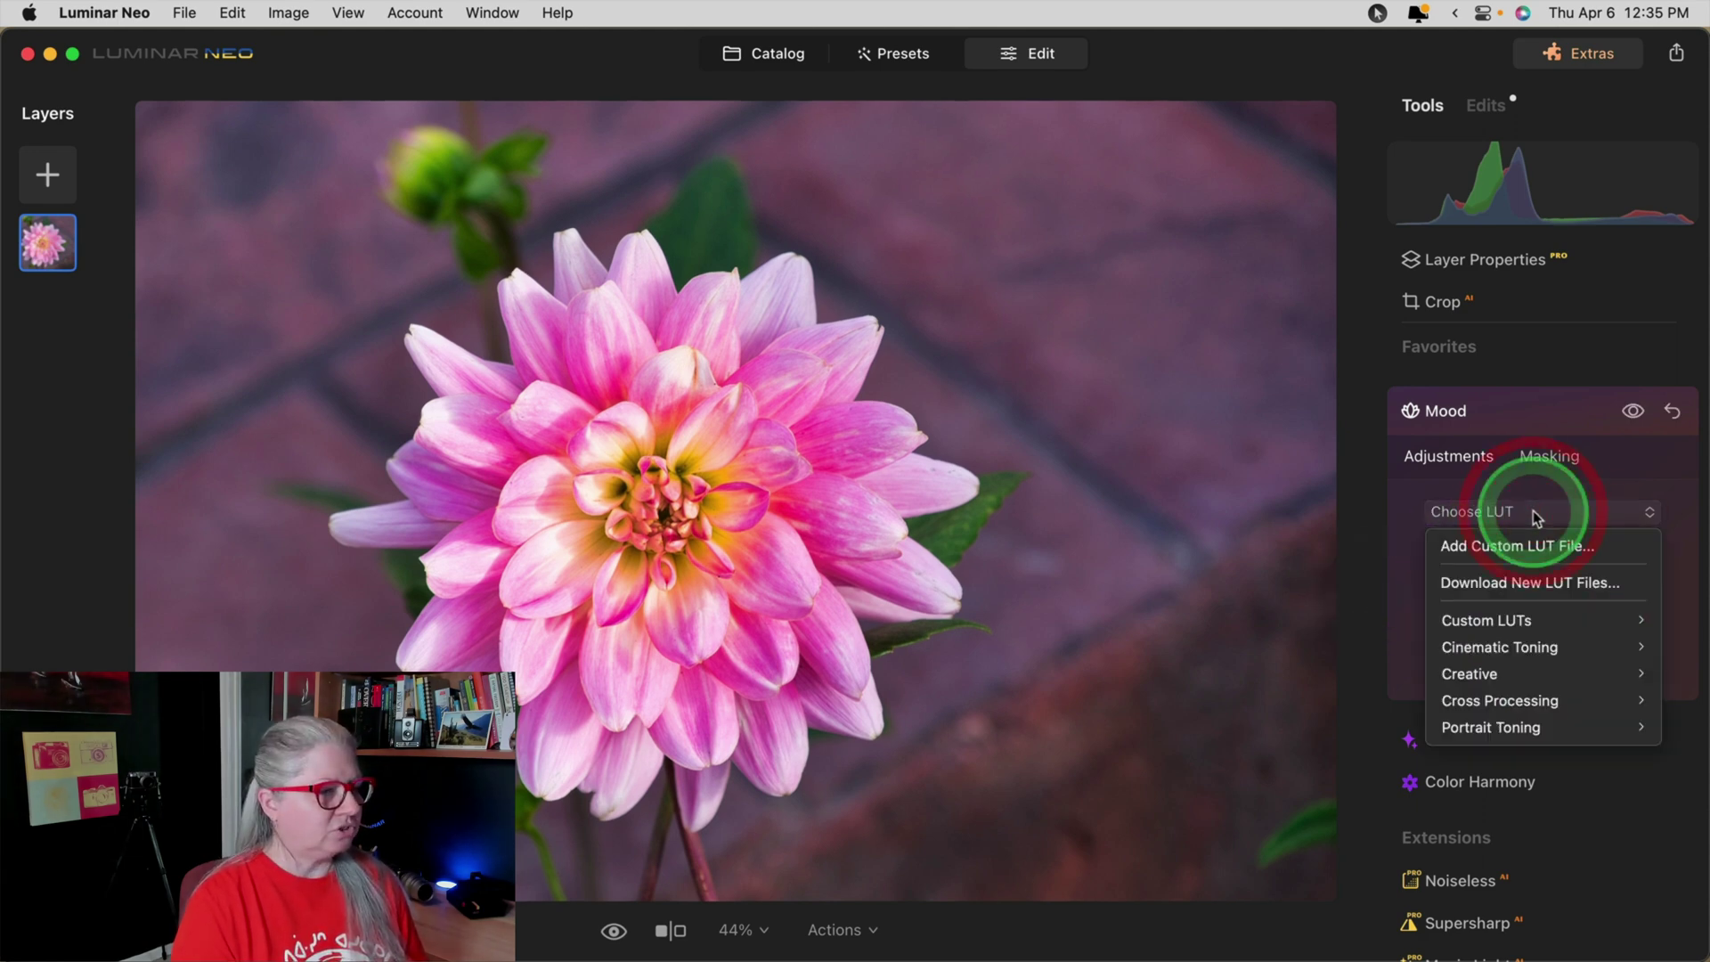
pyautogui.click(1507, 620)
# Step: Preview Custom LUTs Cool Blue BW, Chernihiv, Blue Velvet, Blue Trace, Blue Monday, Blue Hipster and Blue Comet
pyautogui.click(1307, 590)
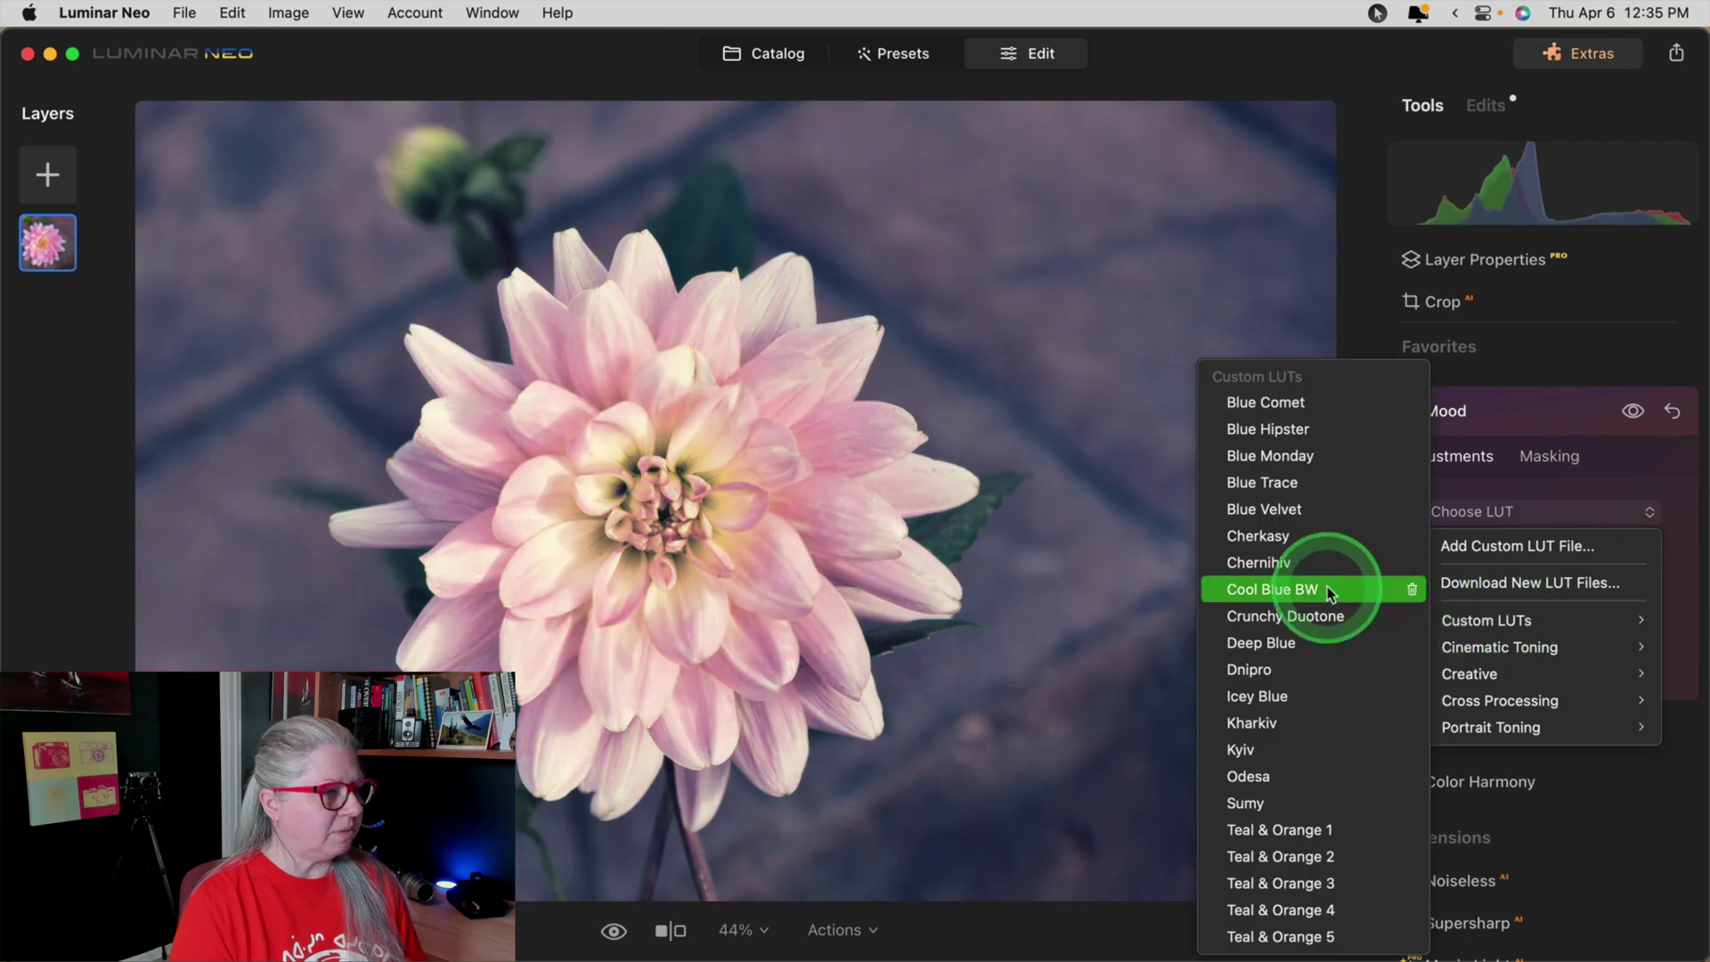
pyautogui.click(1314, 564)
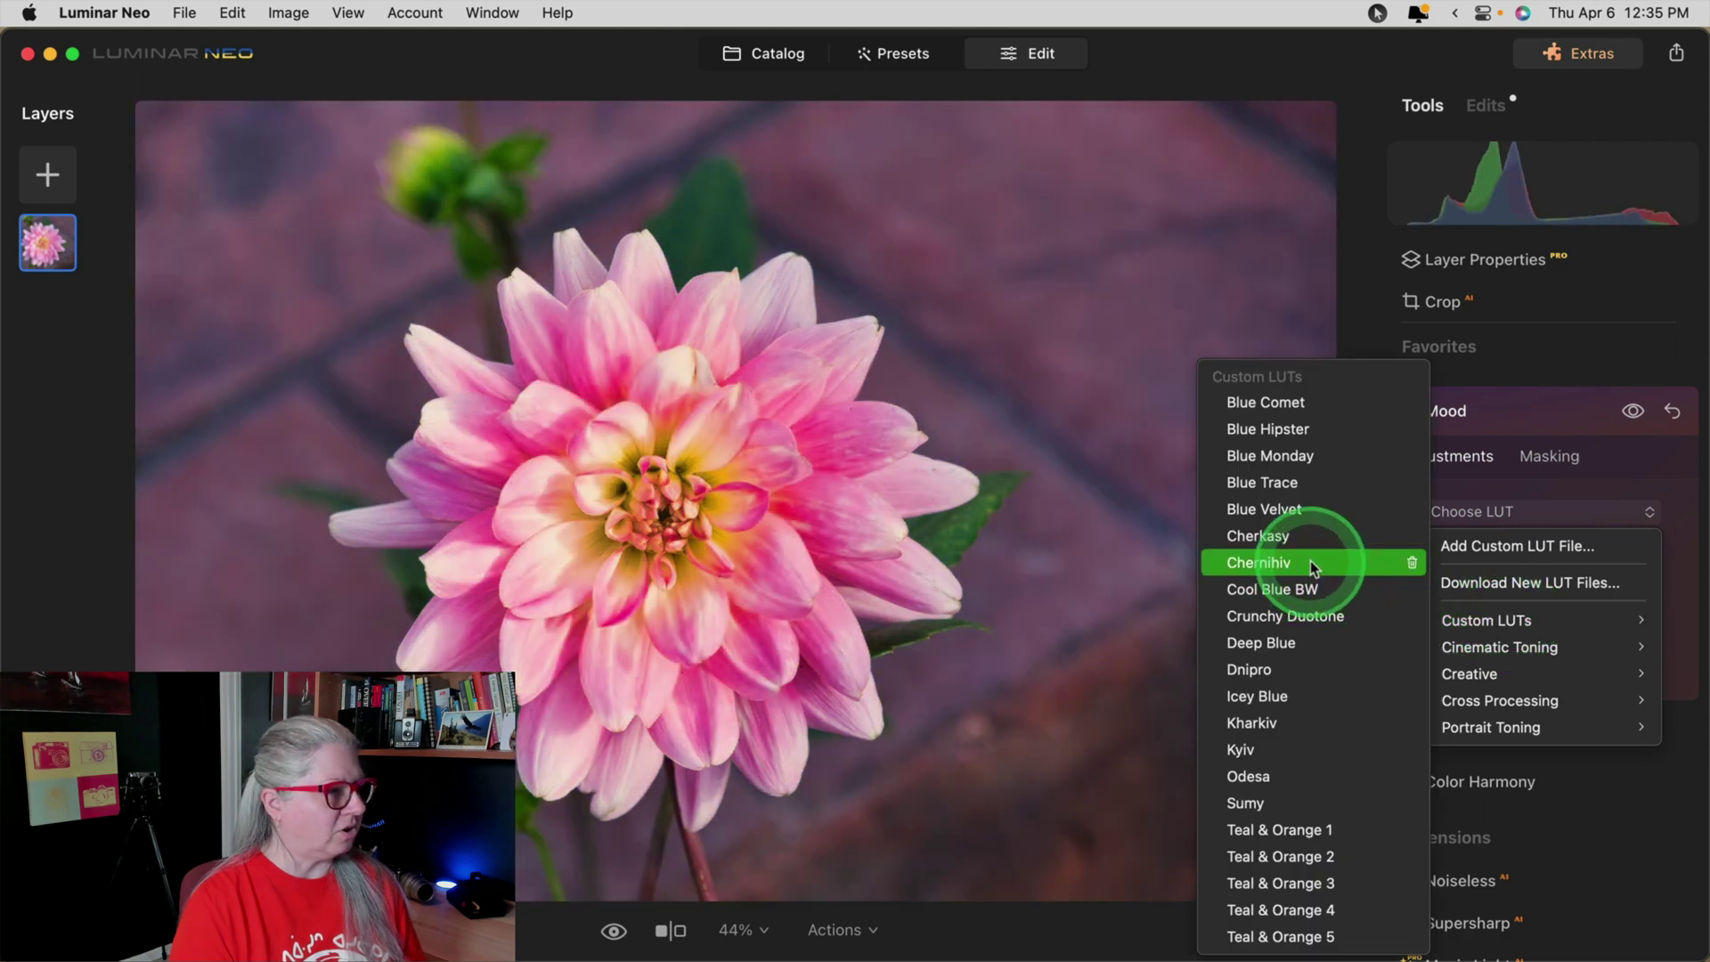
pyautogui.click(1293, 509)
pyautogui.click(1287, 482)
pyautogui.click(1288, 458)
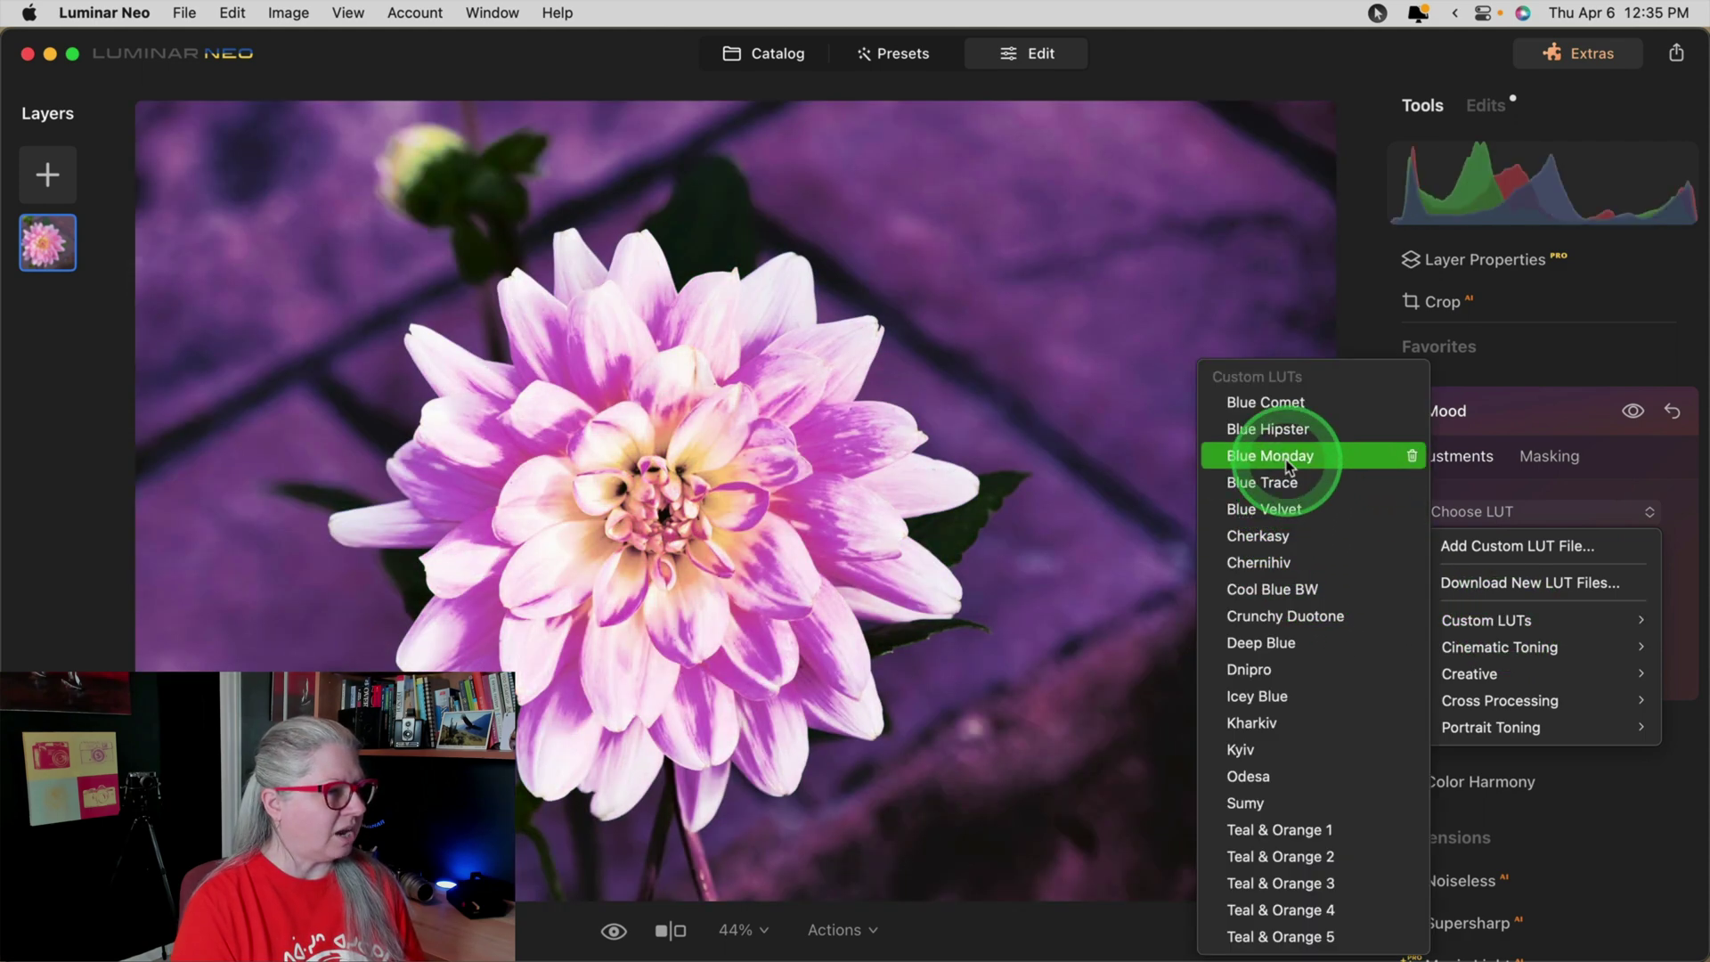
pyautogui.click(1284, 431)
pyautogui.click(1282, 410)
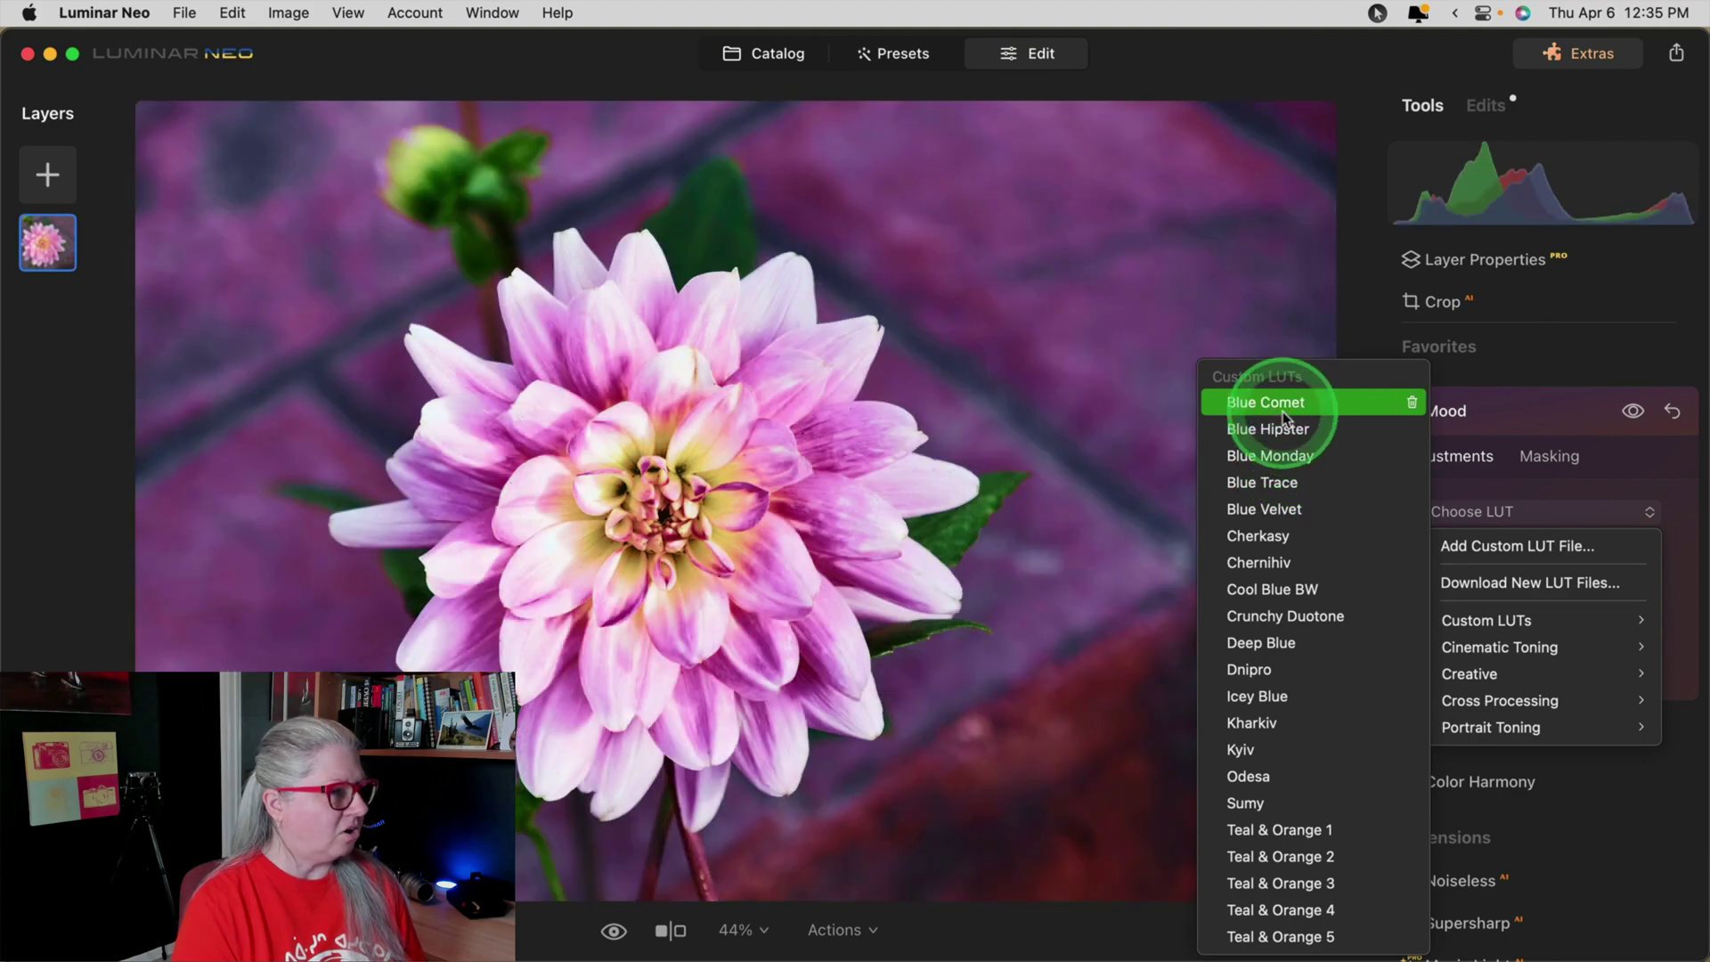
pyautogui.click(1274, 509)
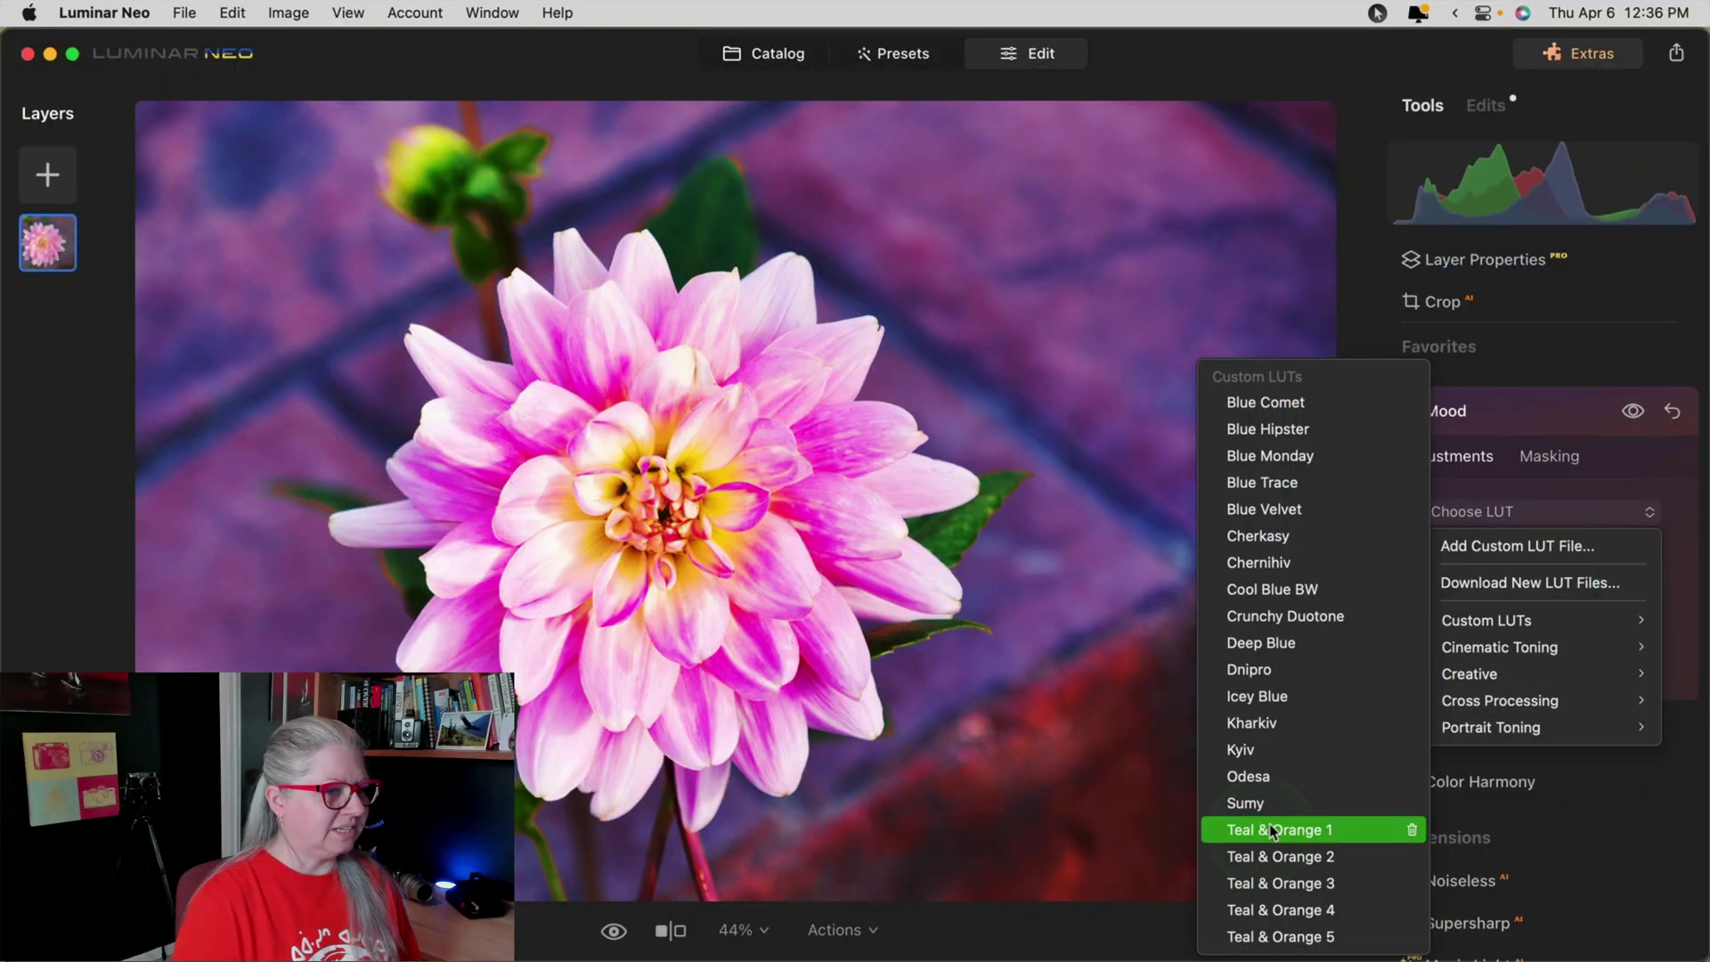
pyautogui.click(1508, 412)
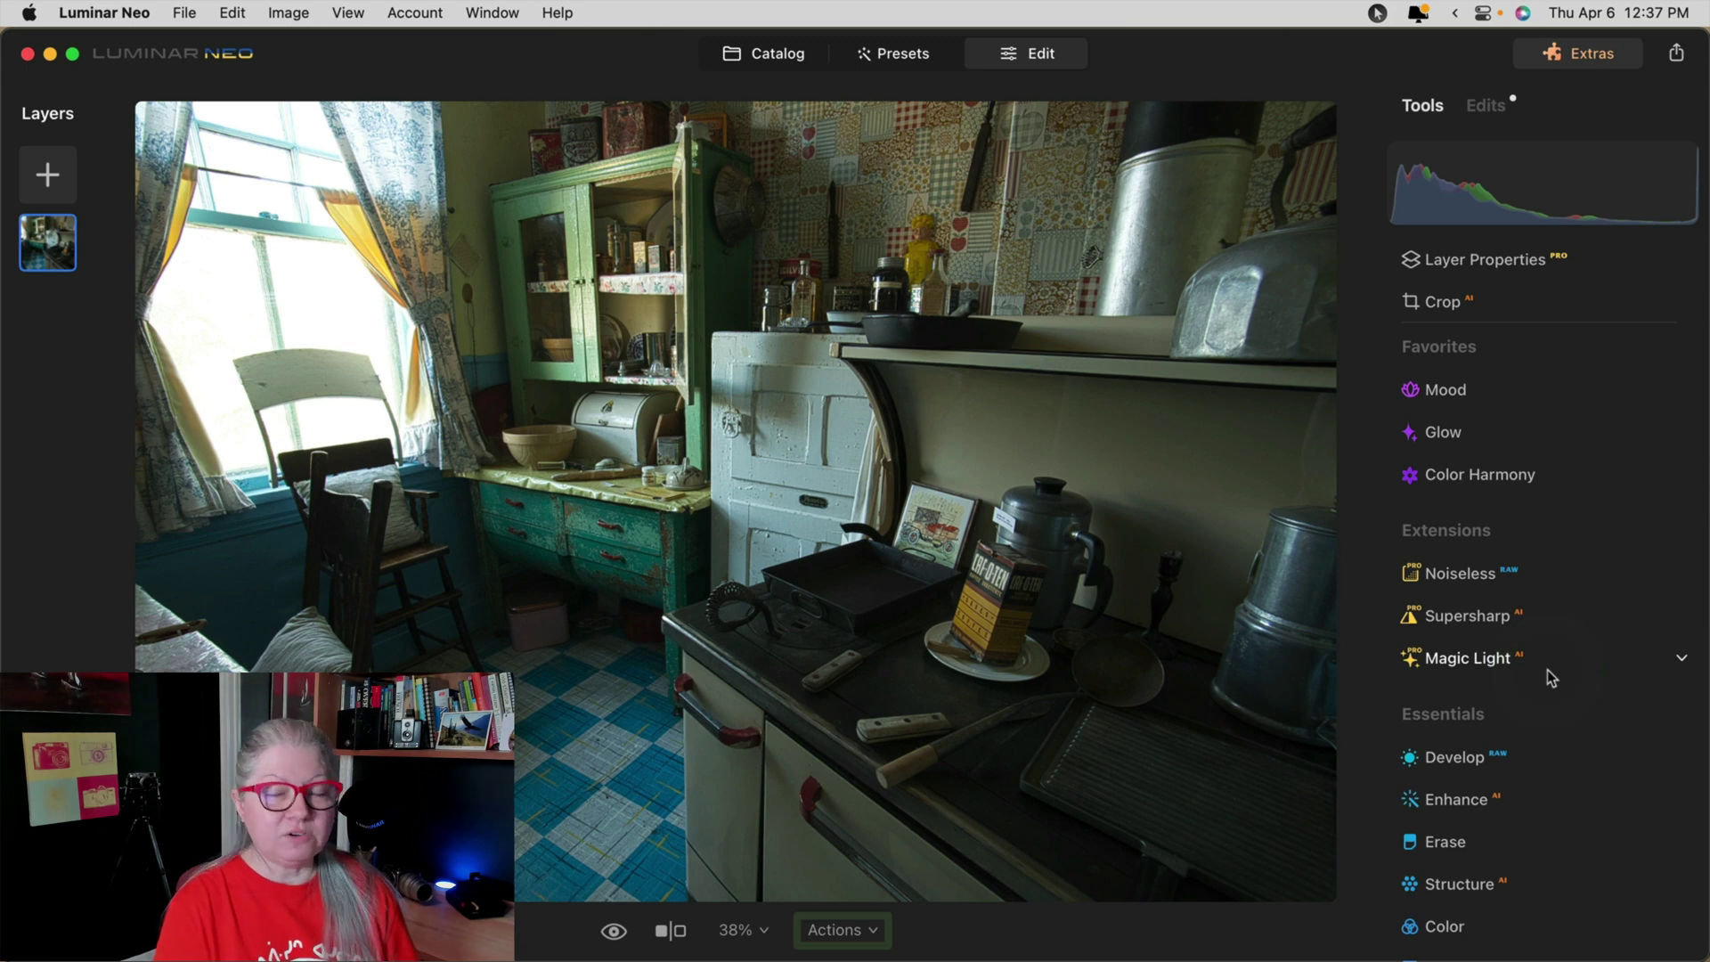
# Step: On the kitchen photo, expand Develop and view the Camera Profile options
pyautogui.click(1546, 755)
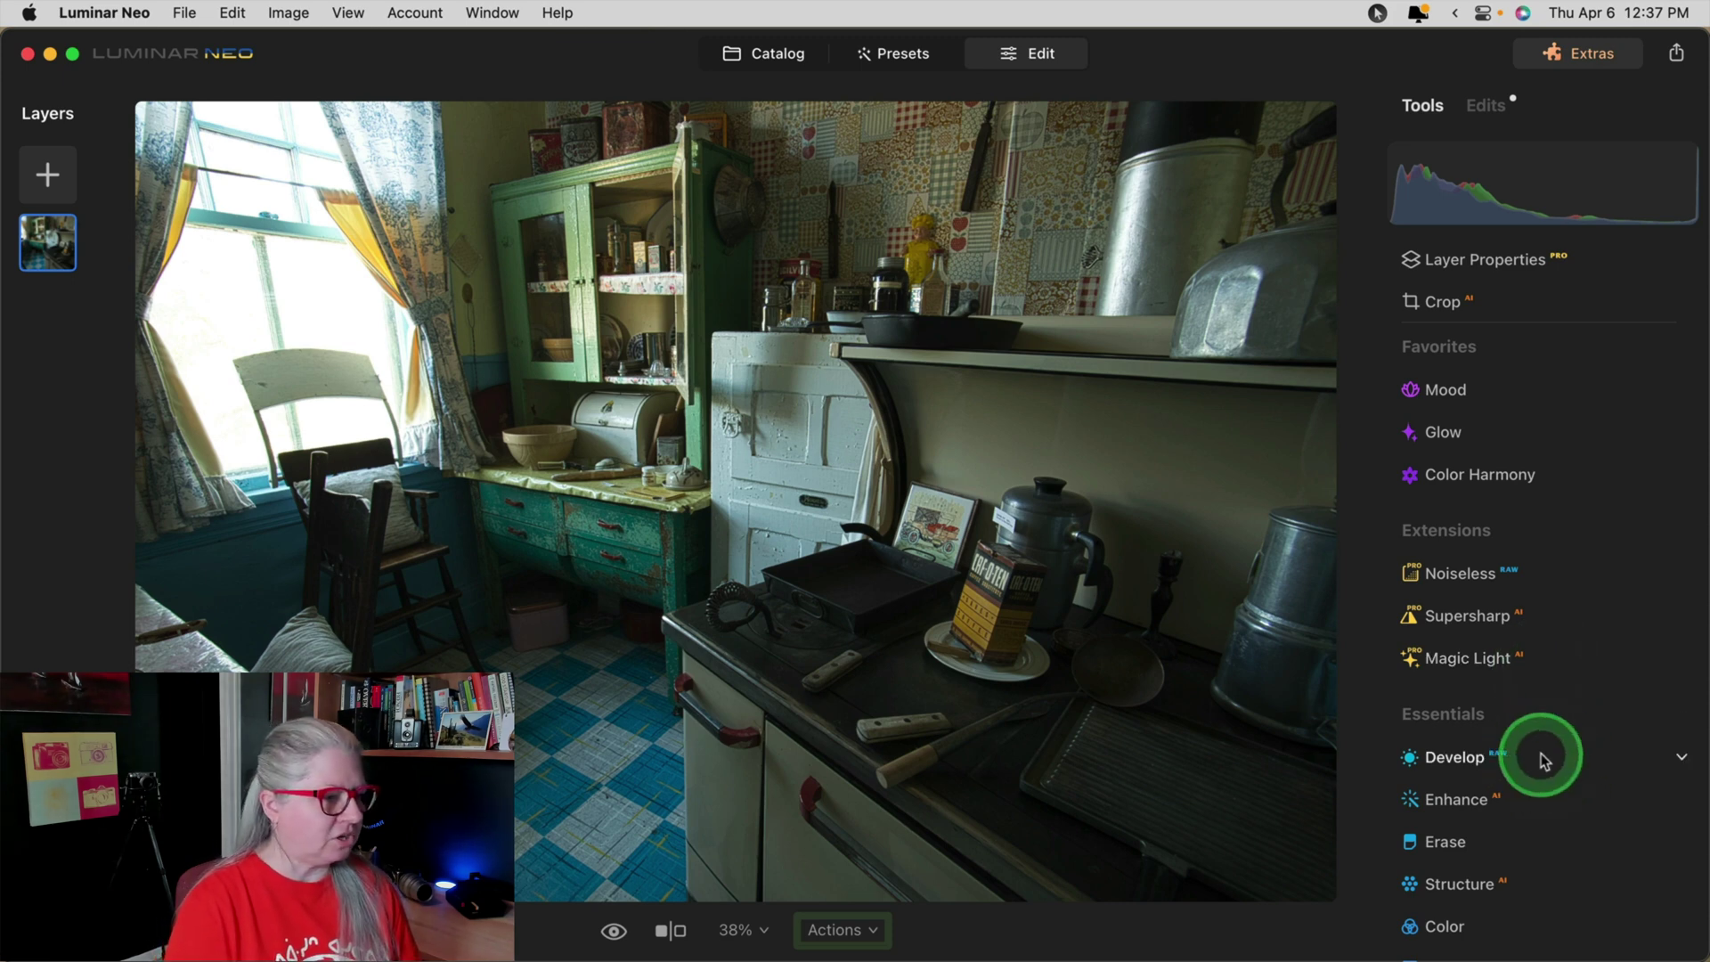
pyautogui.scroll(2, 1537, 595)
pyautogui.click(1537, 595)
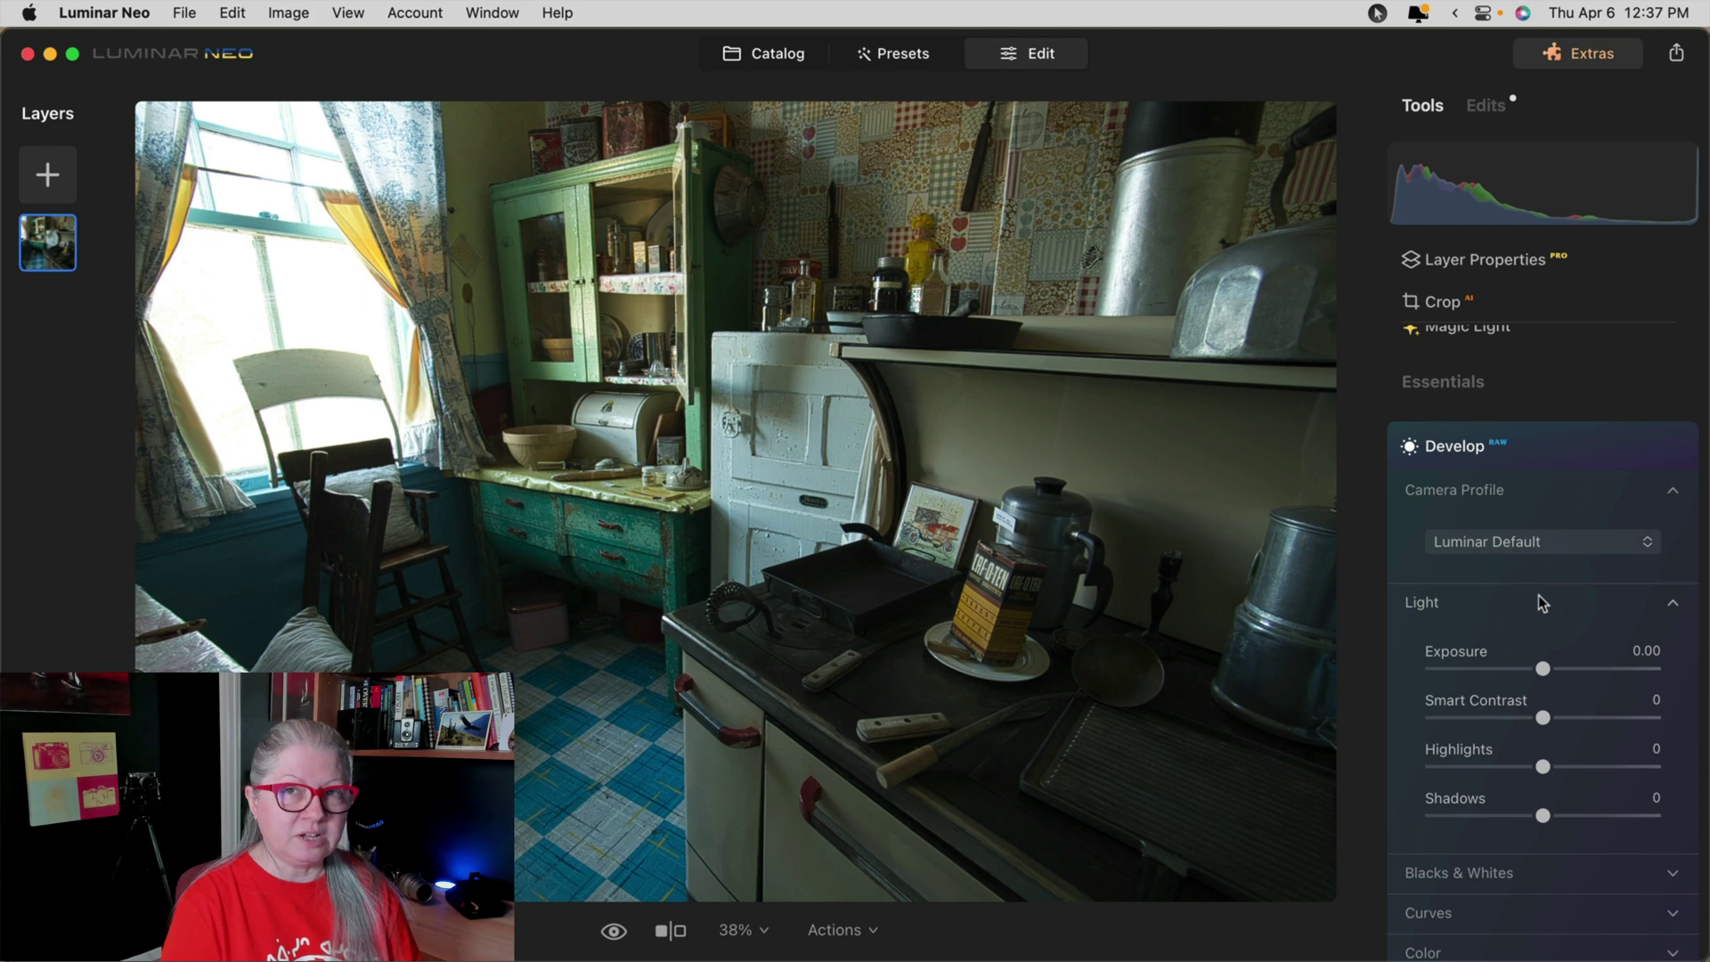
pyautogui.click(1553, 541)
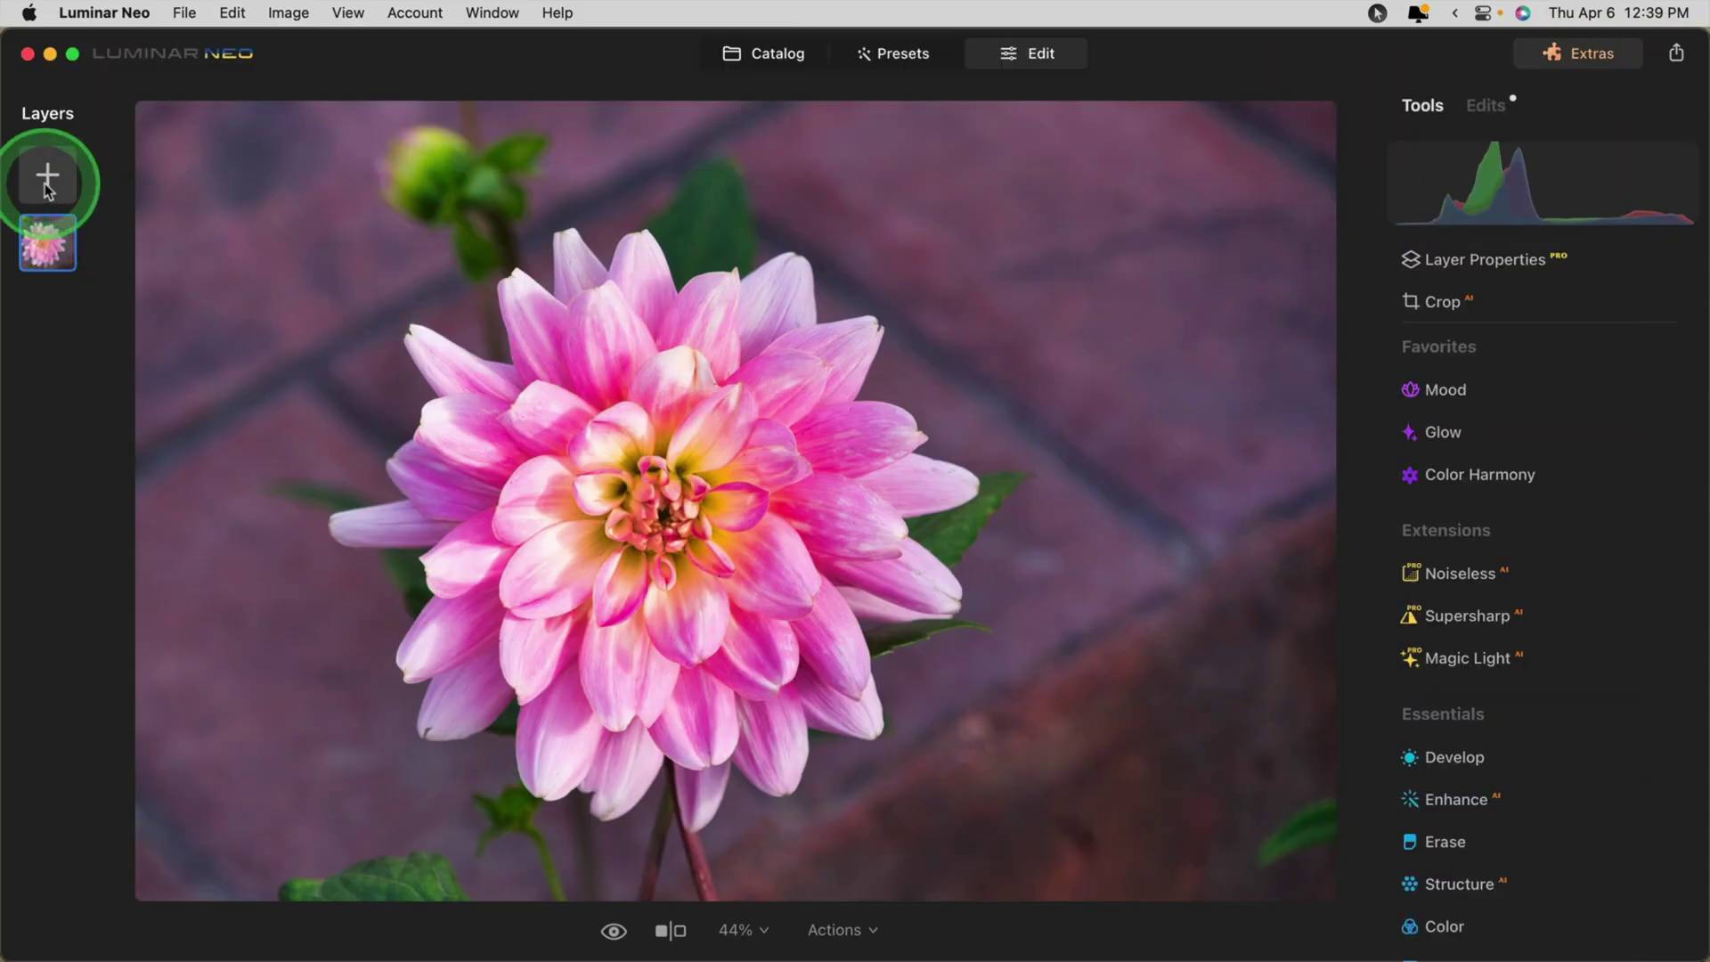
# Step: Add the stone texture from My Images as a Soft Light layer, then remove it
pyautogui.click(47, 183)
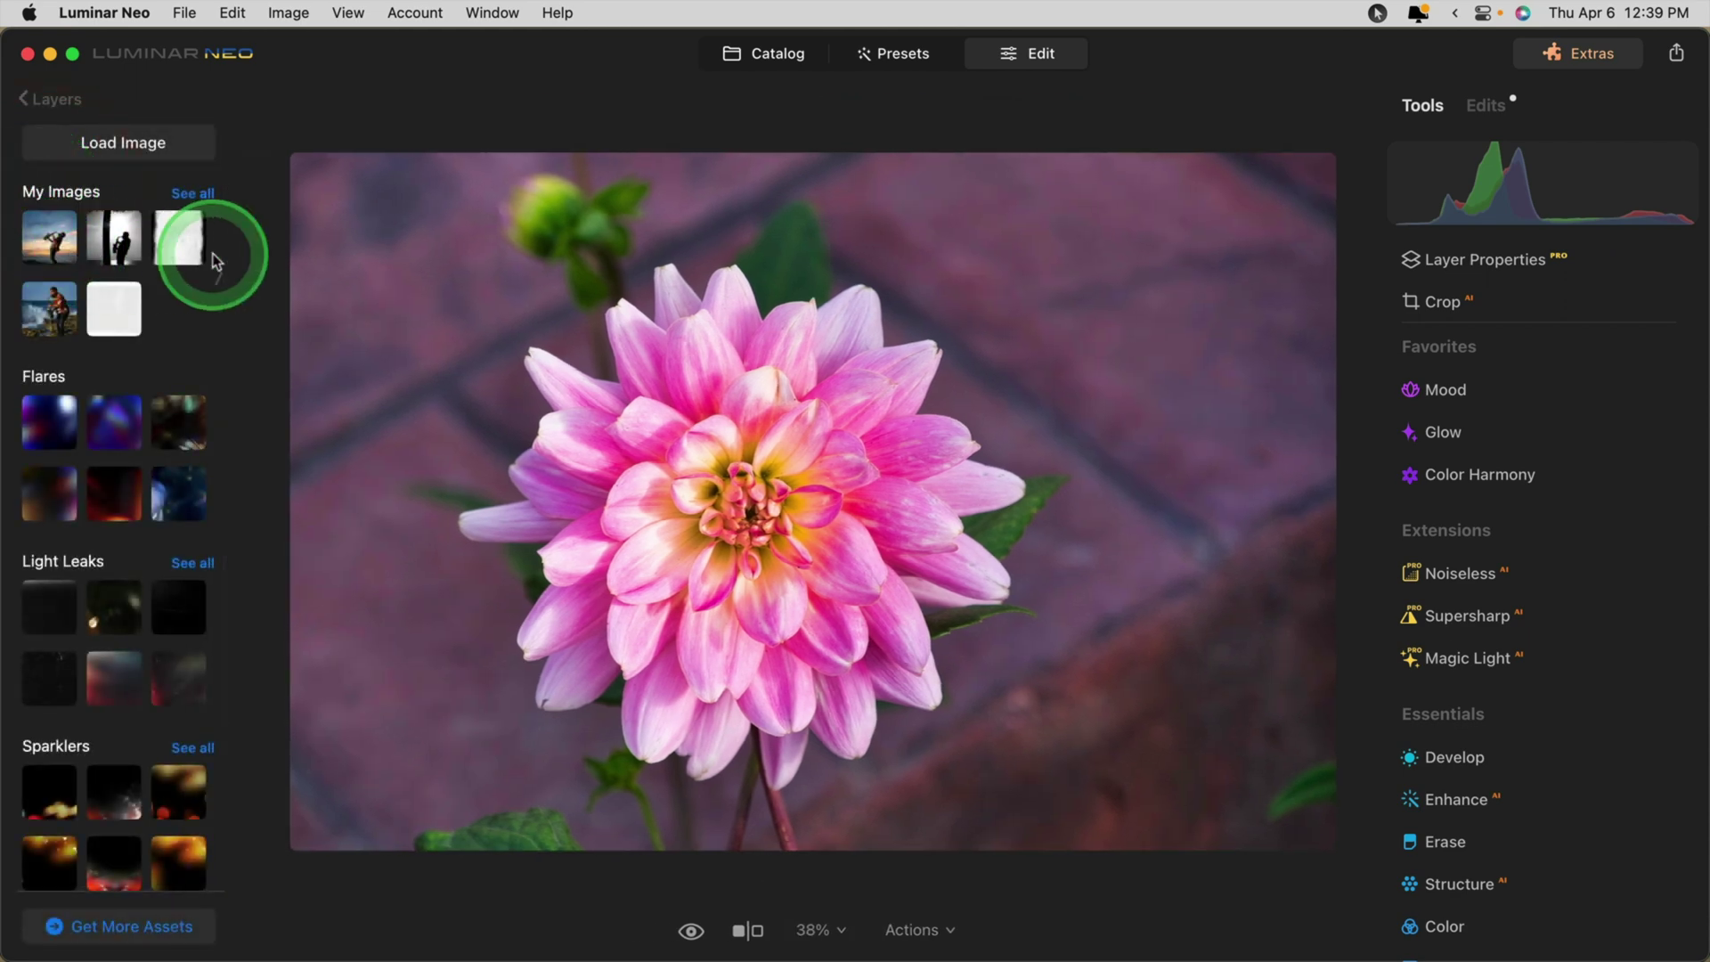
pyautogui.click(193, 193)
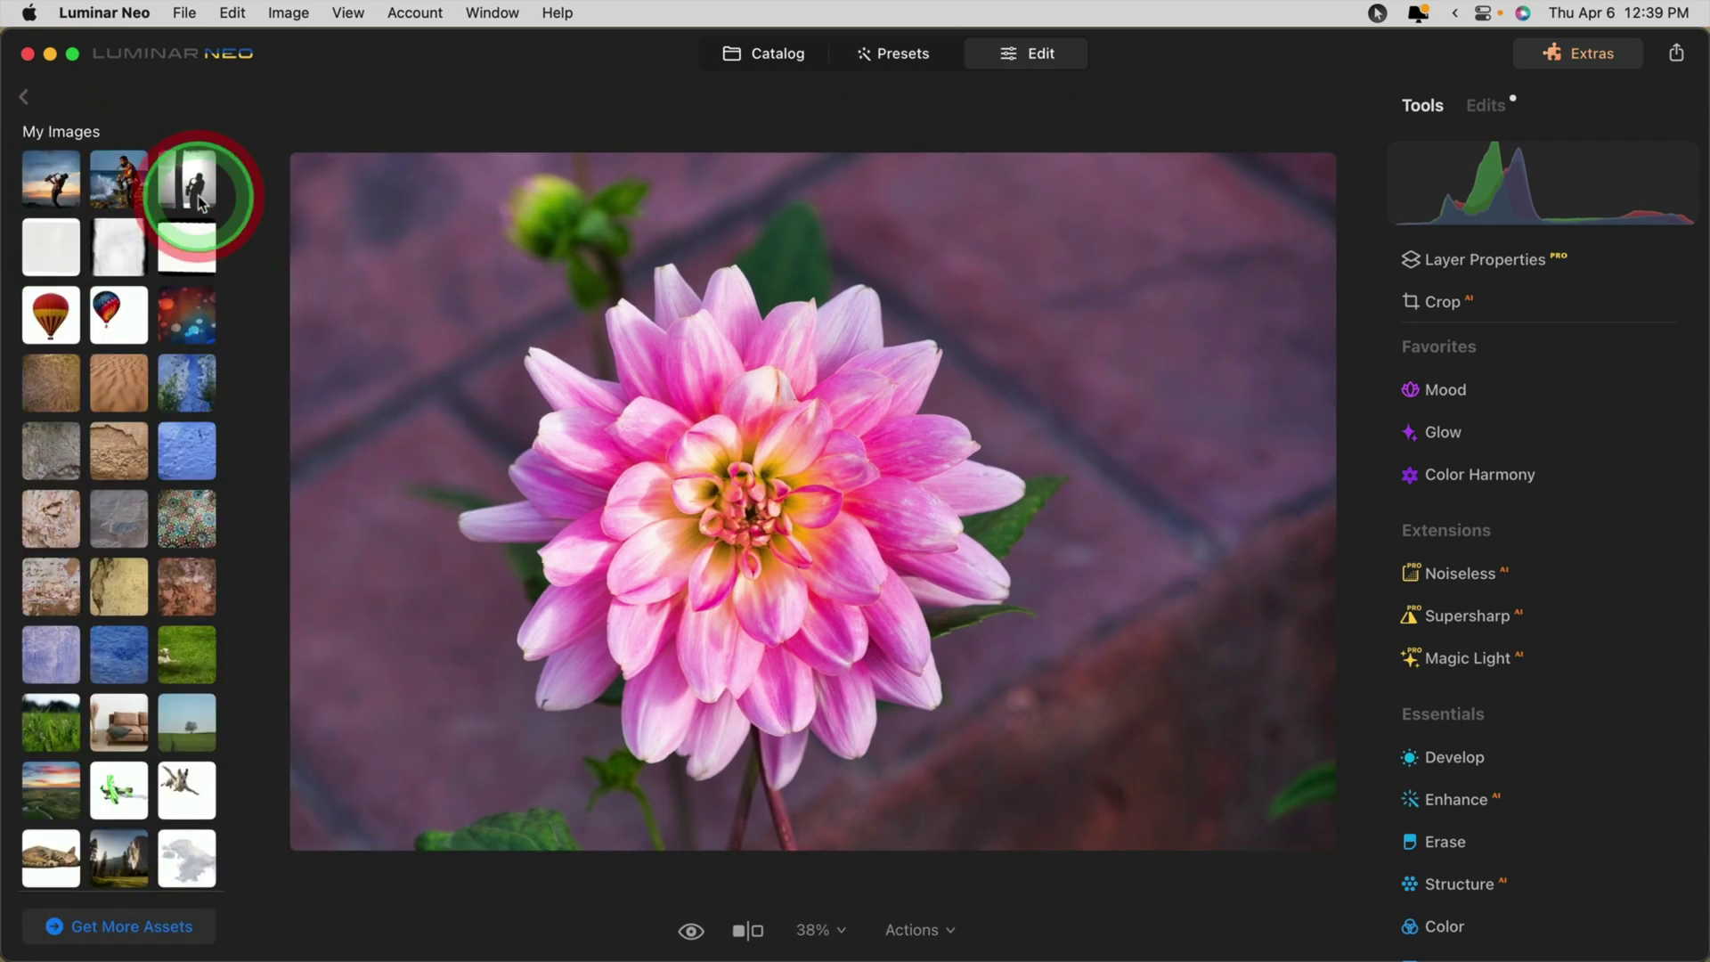
pyautogui.click(51, 456)
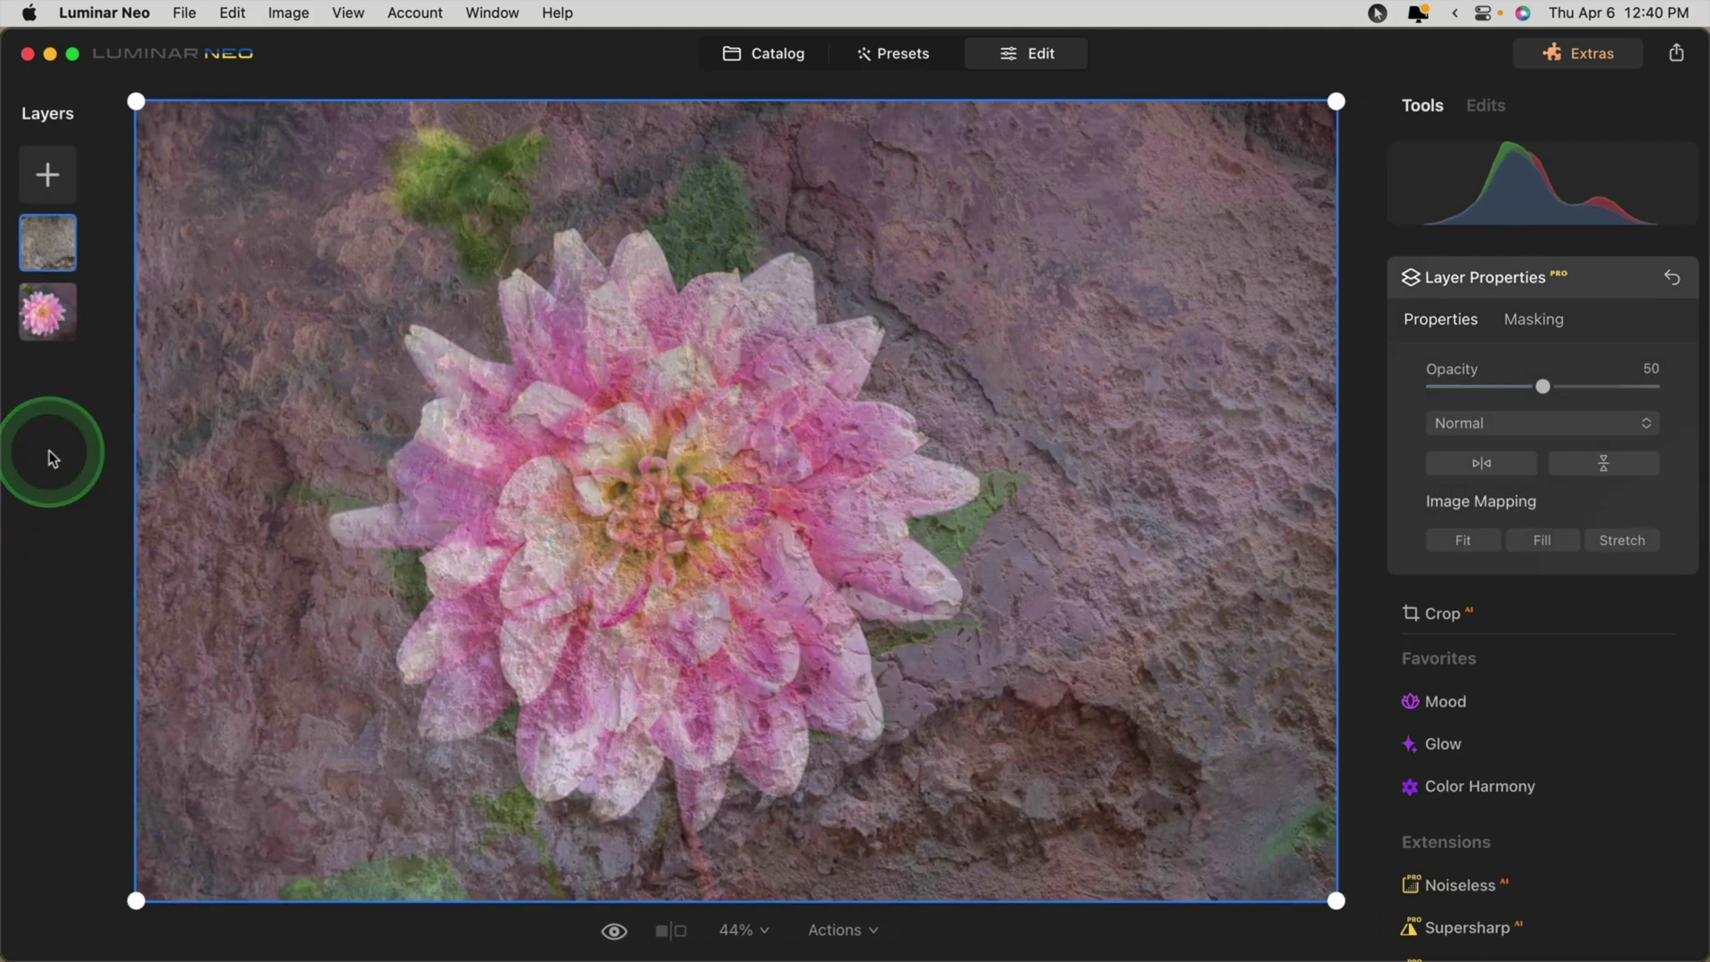
pyautogui.click(1545, 429)
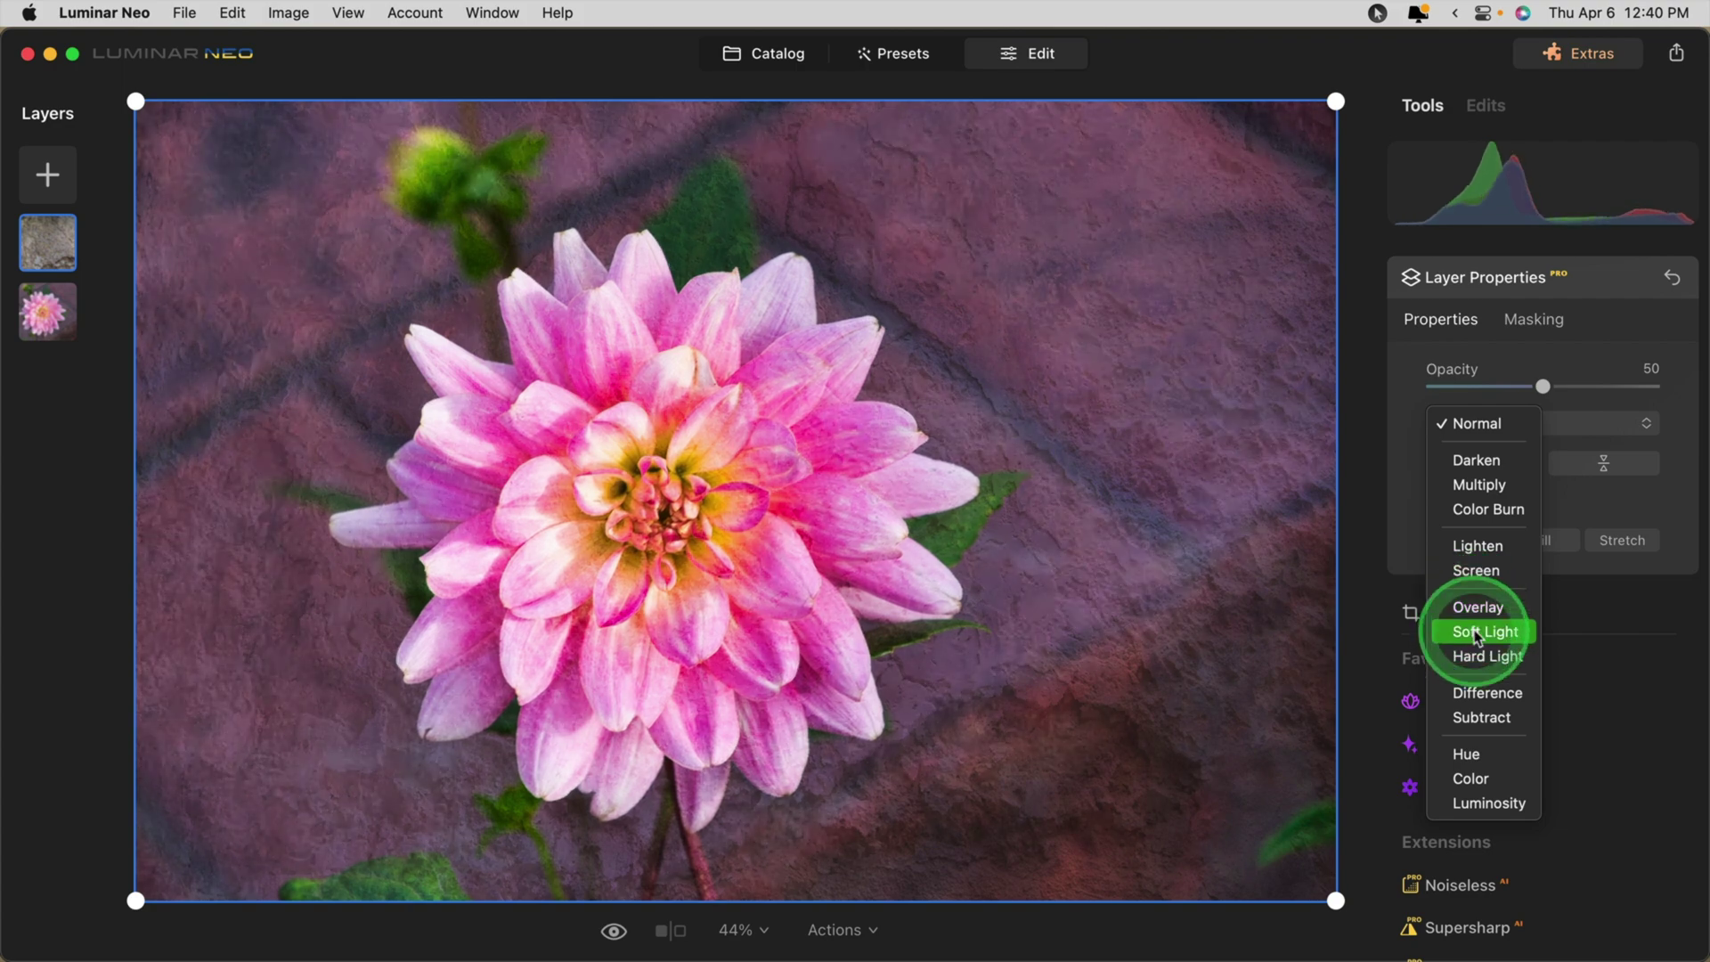
pyautogui.click(1477, 633)
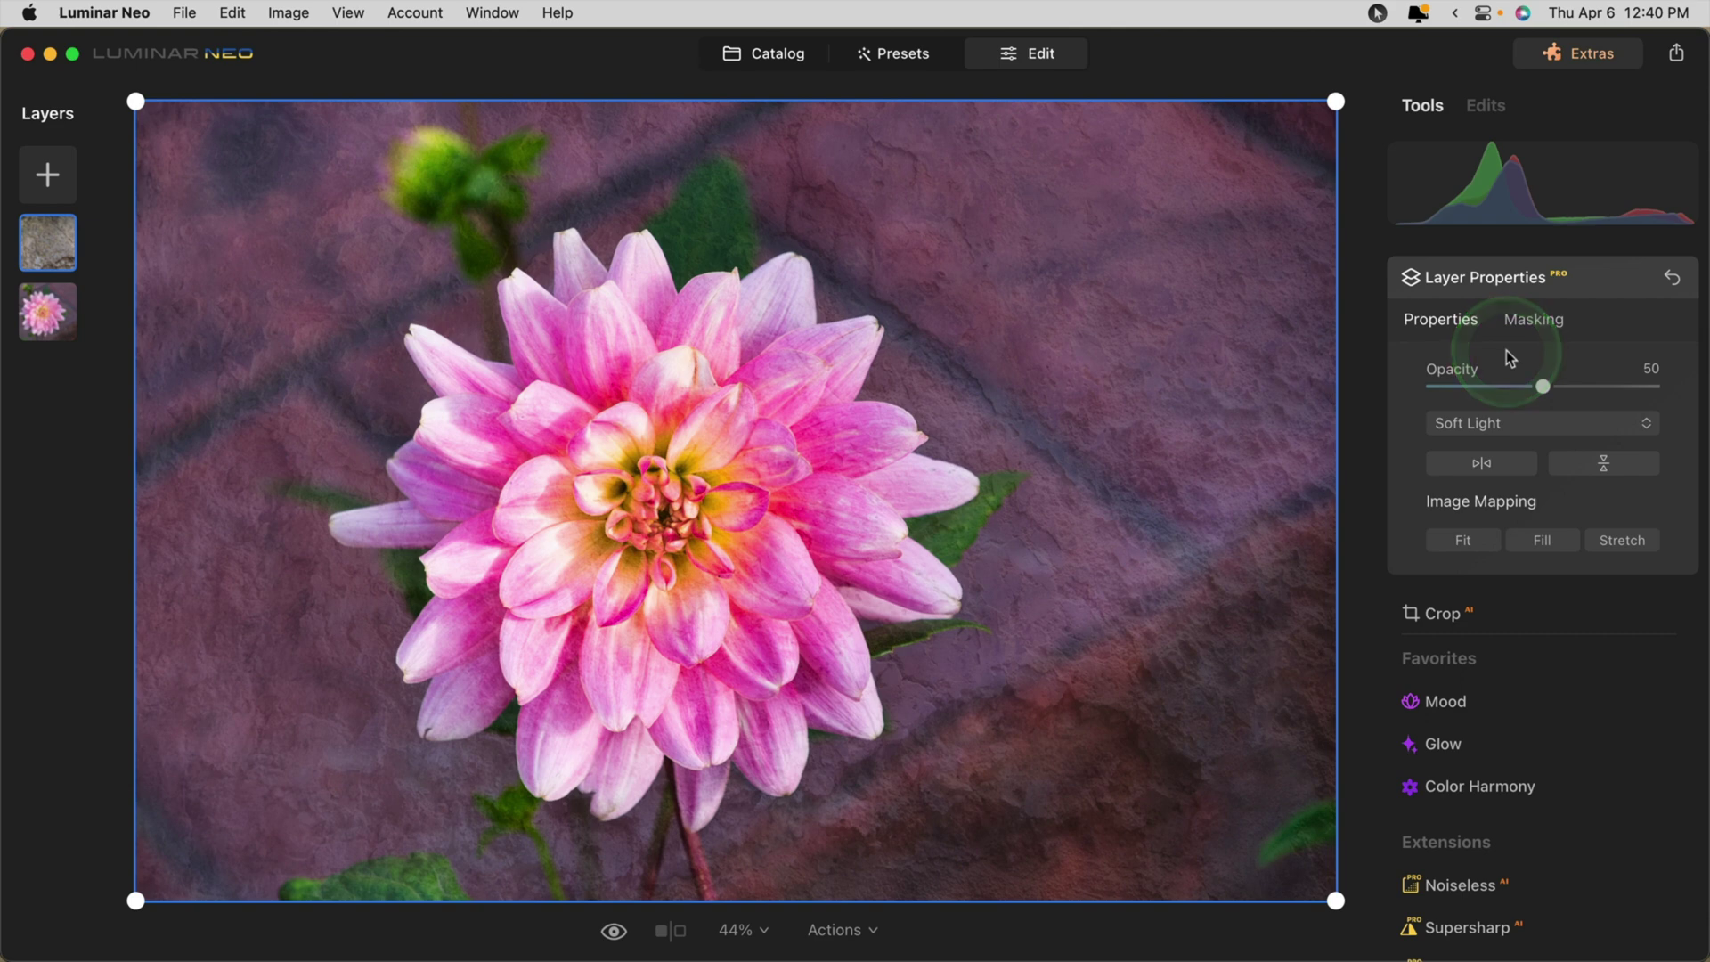
pyautogui.rightClick(51, 237)
pyautogui.click(67, 299)
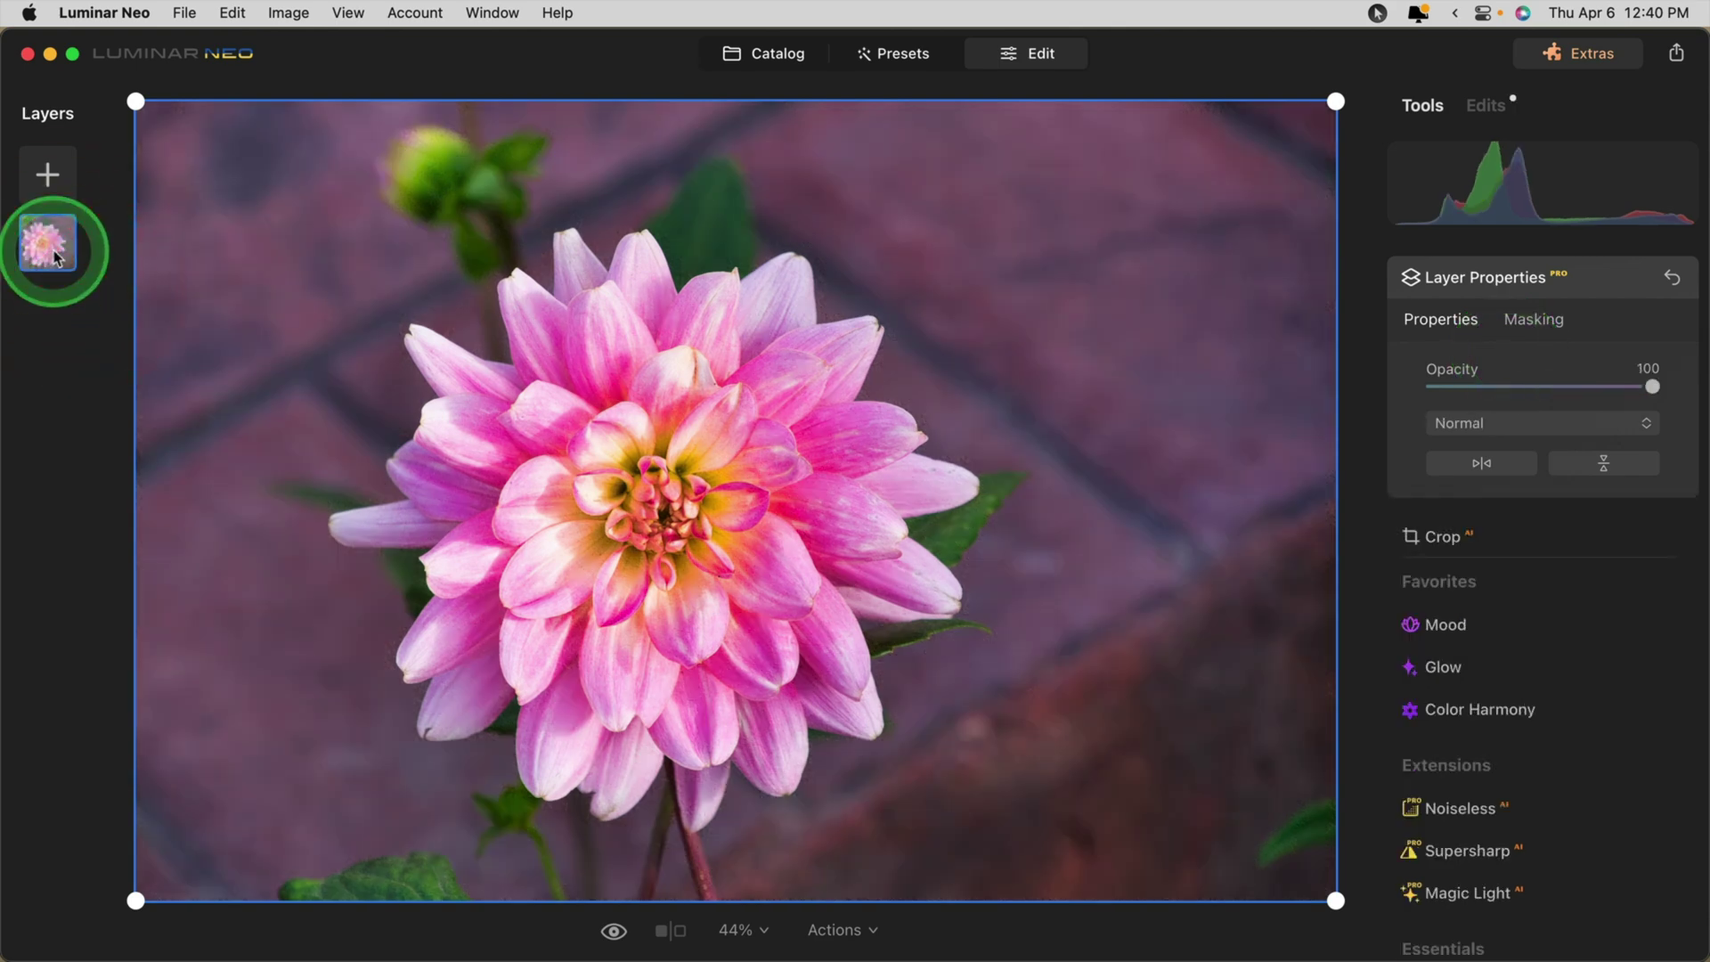
# Step: Duplicate the dahlia layer, drop its opacity to 36, and blend it in Overlay
pyautogui.rightClick(55, 256)
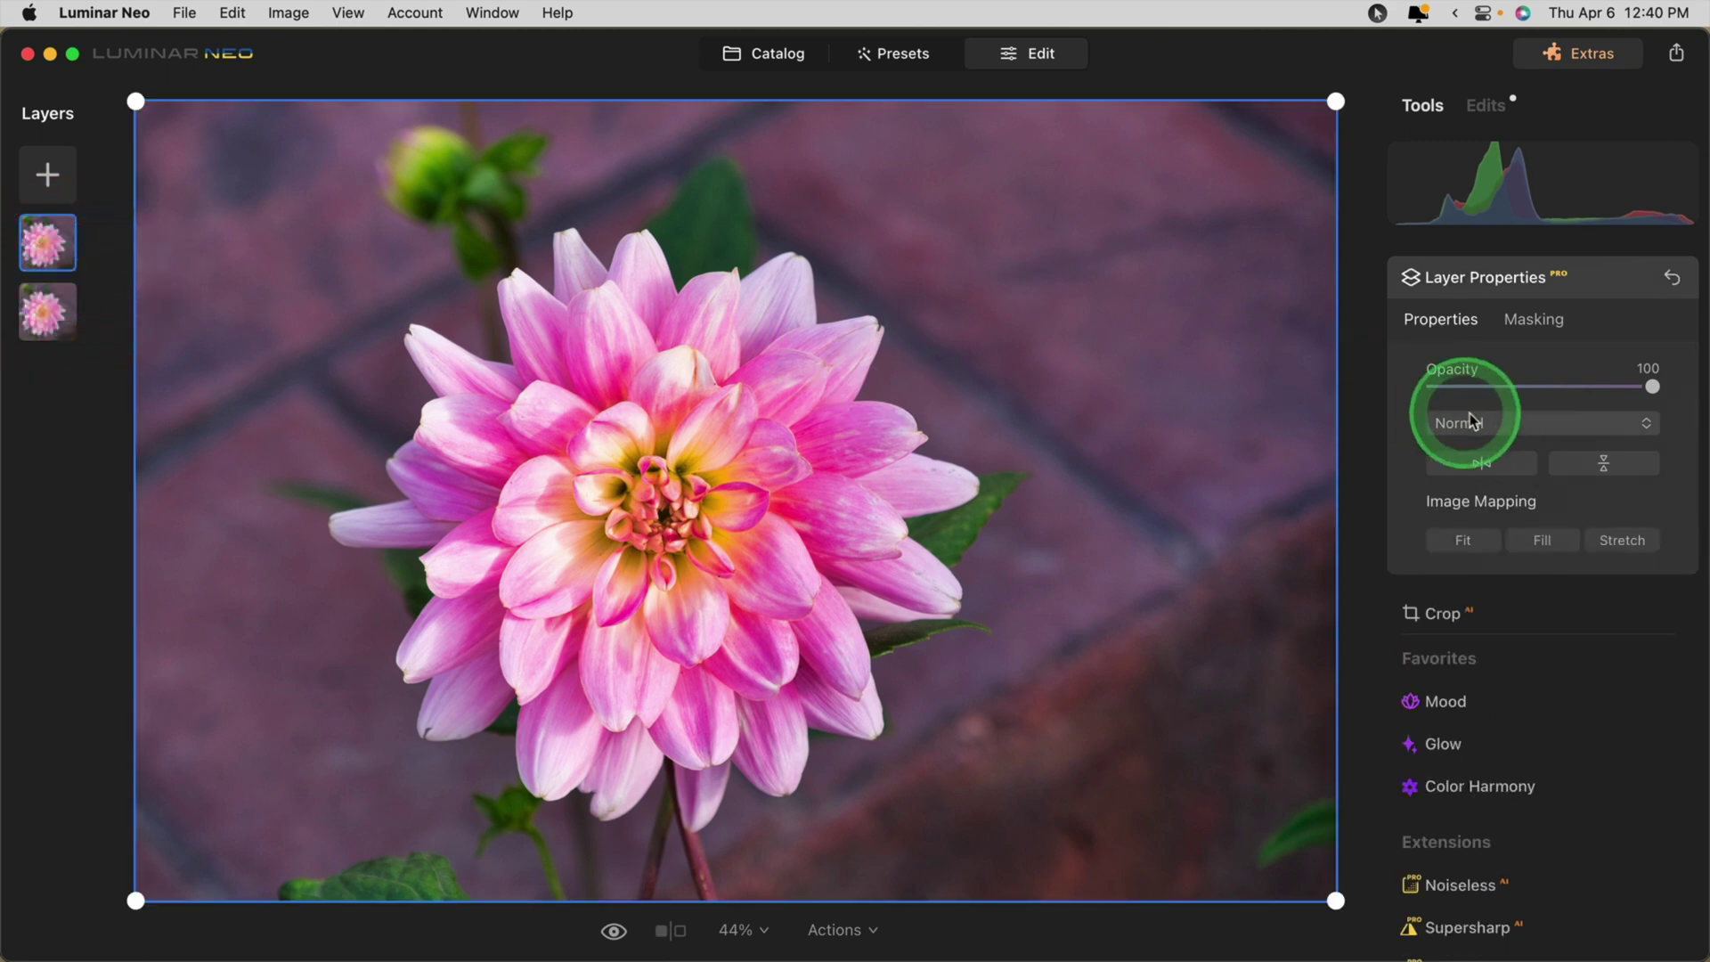
pyautogui.click(1521, 428)
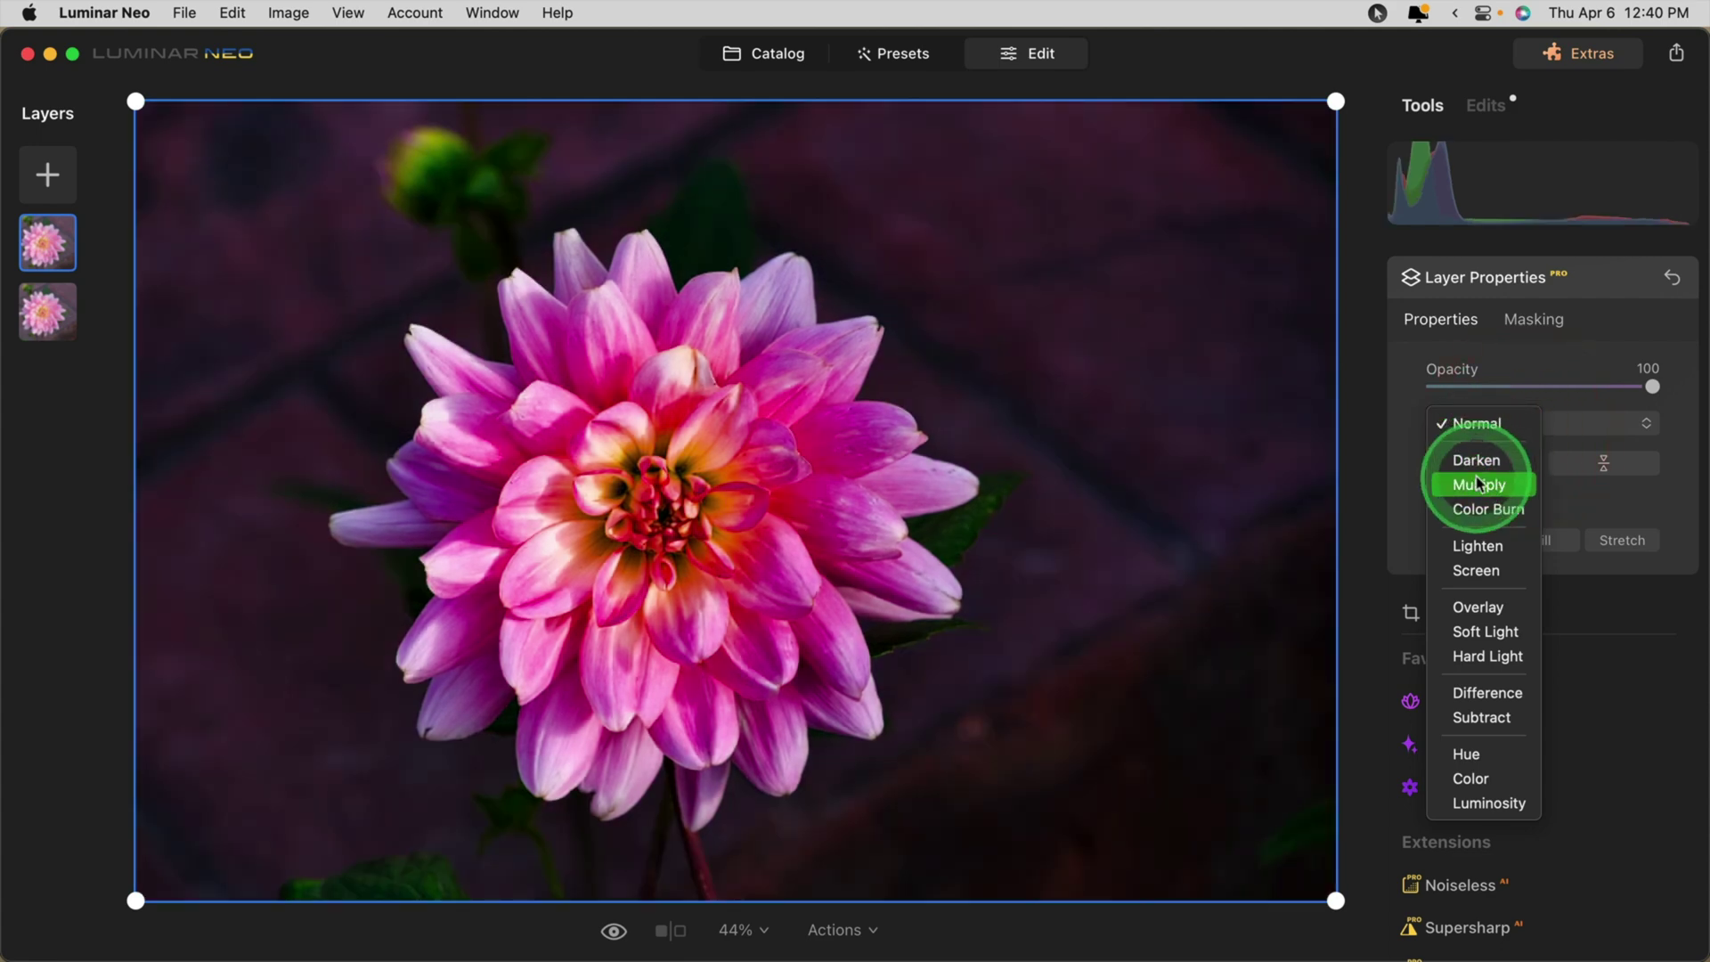
pyautogui.click(1478, 483)
pyautogui.moveTo(1653, 388)
pyautogui.mouseDown()
pyautogui.moveTo(1391, 383)
pyautogui.moveTo(1606, 384)
pyautogui.moveTo(1406, 378)
pyautogui.moveTo(1507, 383)
pyautogui.mouseUp()
pyautogui.click(1514, 423)
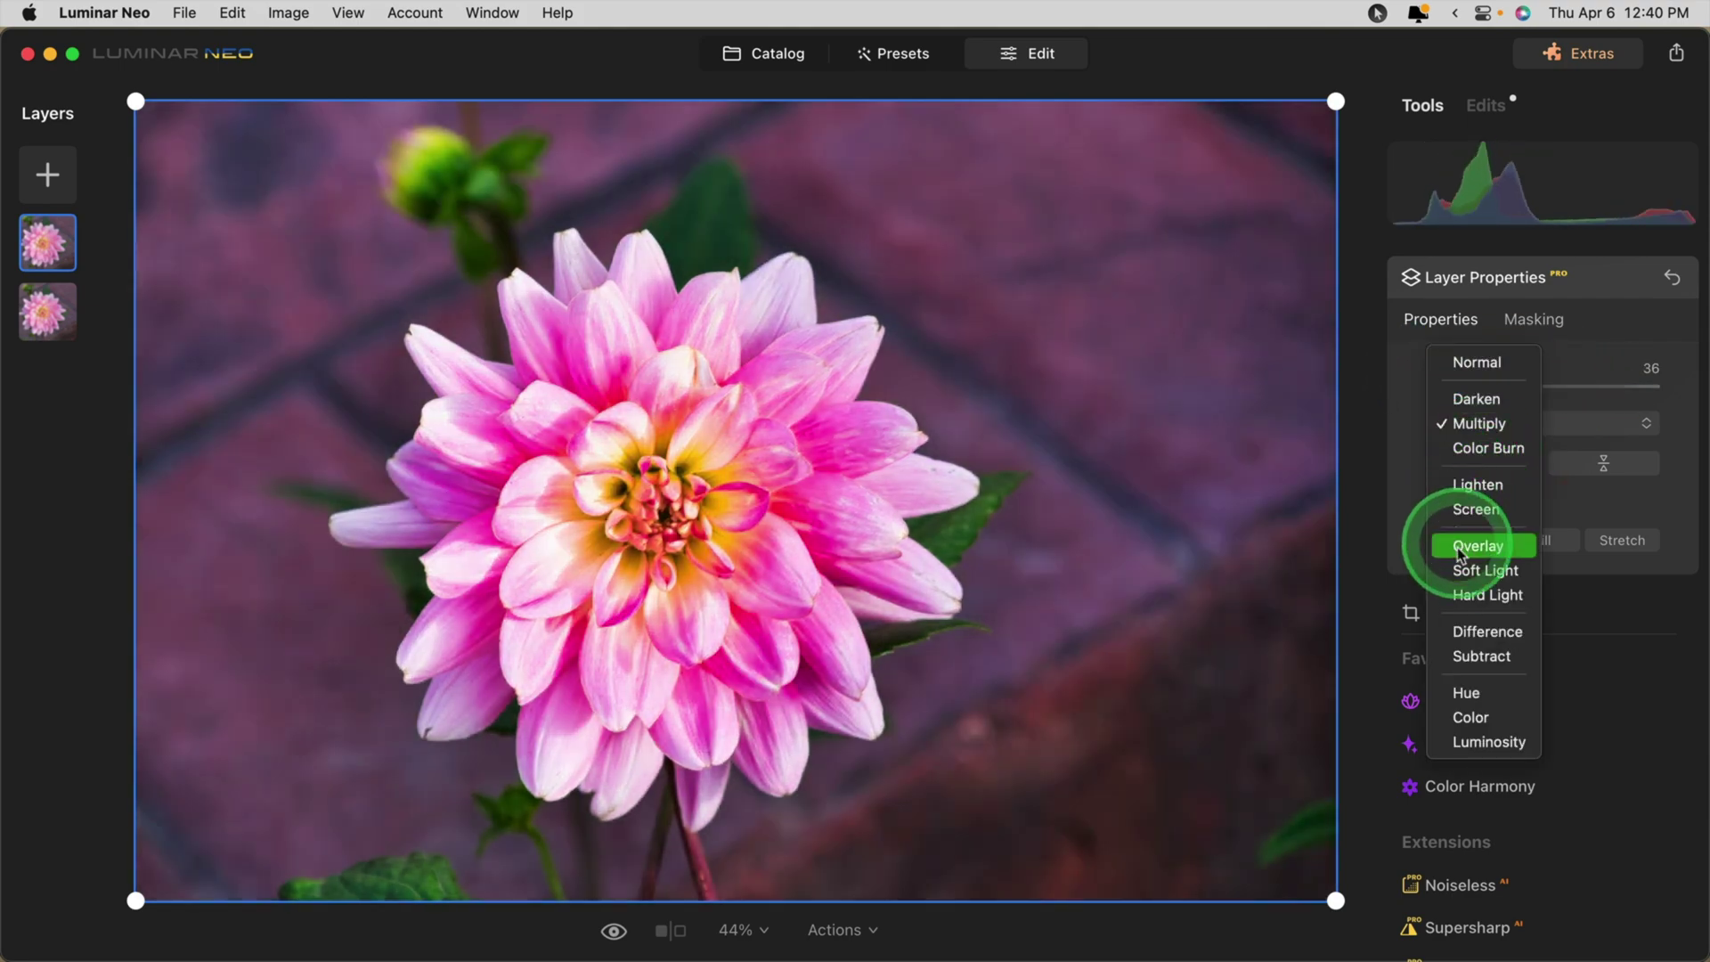
pyautogui.click(1460, 571)
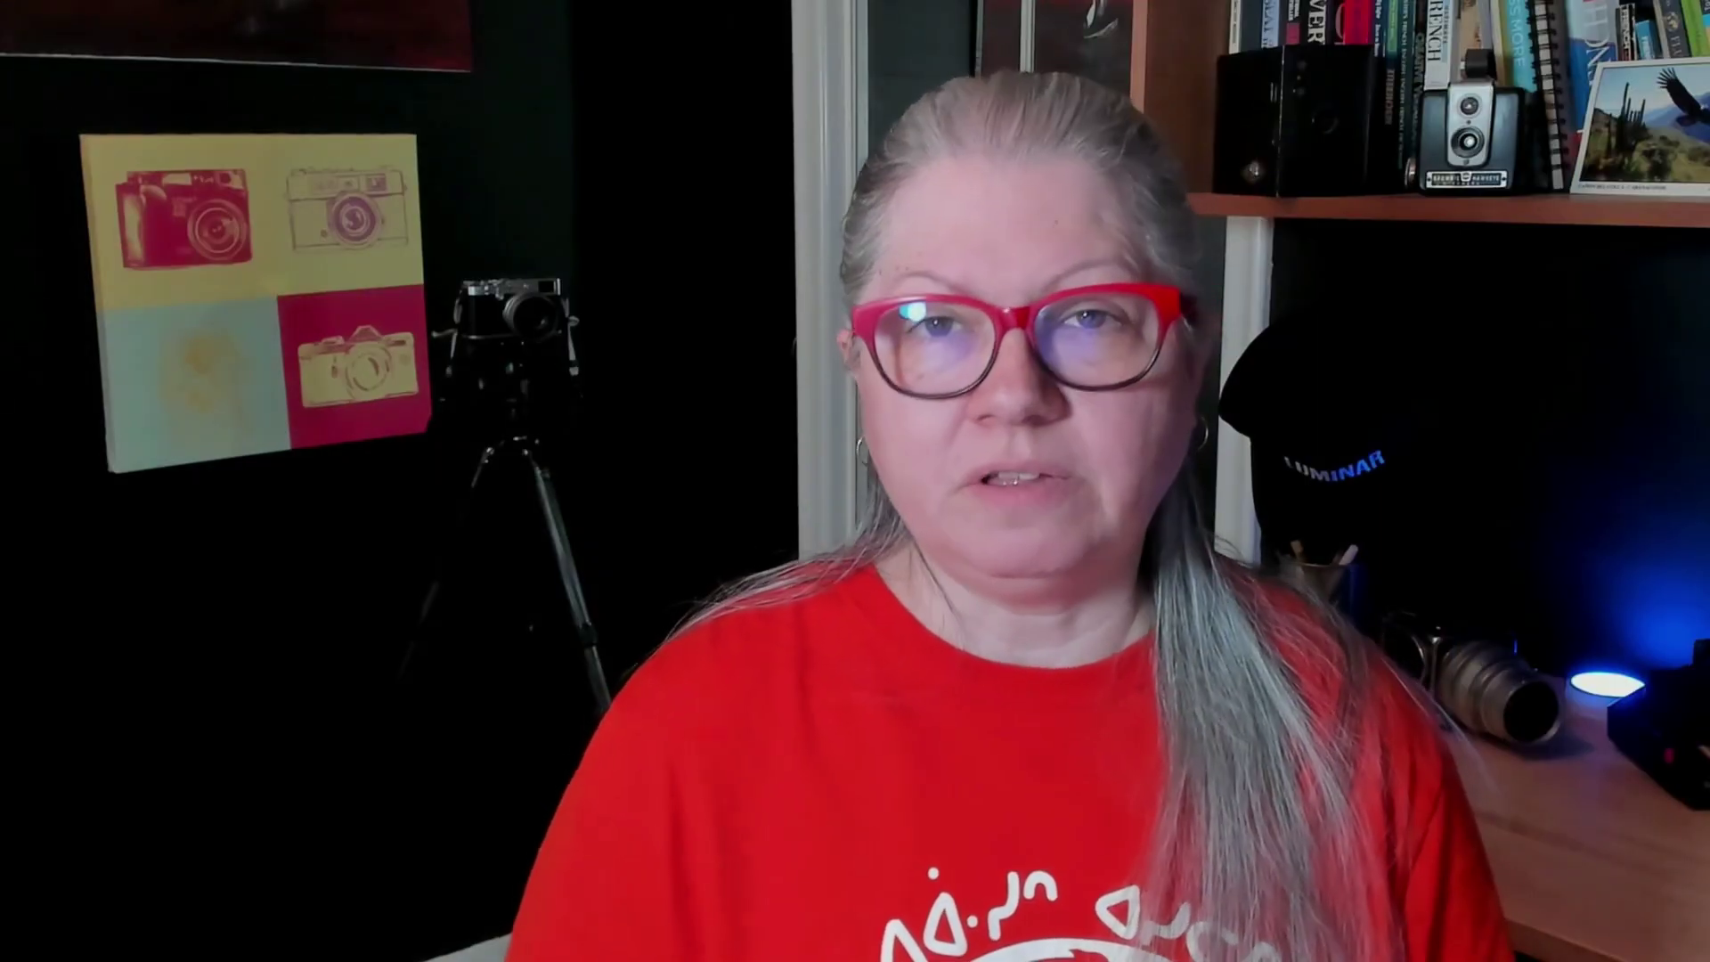